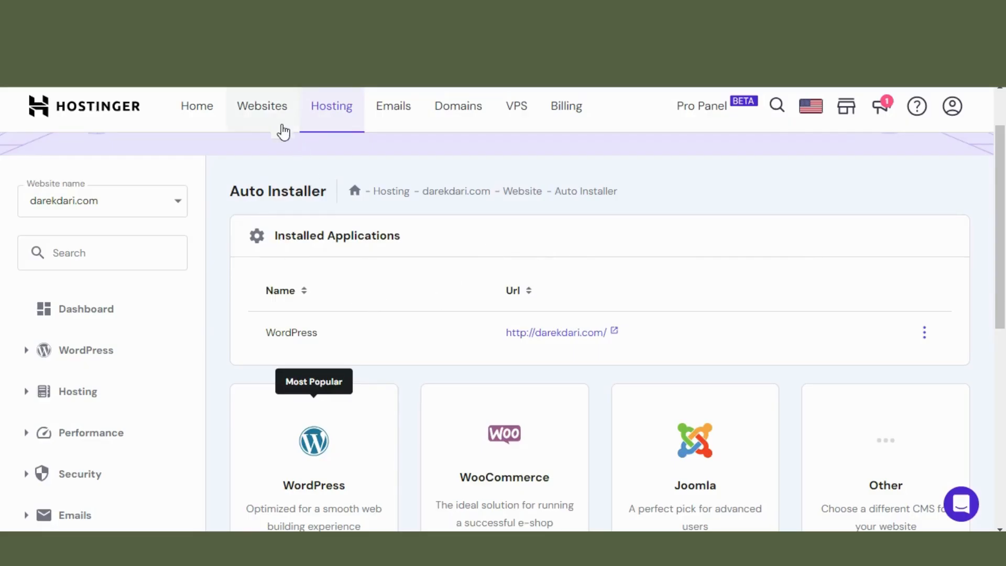
# Go from the websites list to the Auto Installer page for darekdari.com
pyautogui.click(272, 119)
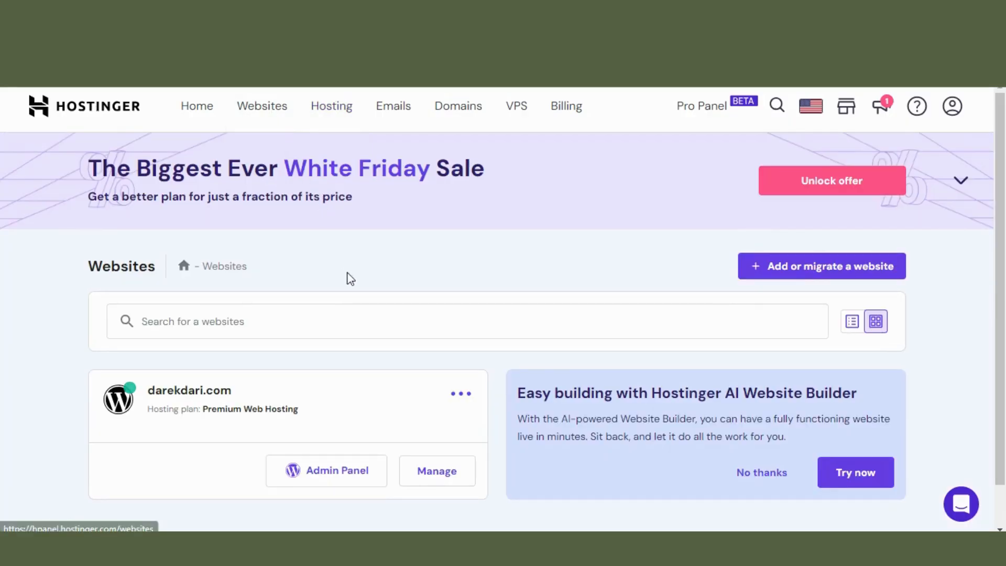
pyautogui.scroll(-2, 346, 272)
pyautogui.click(445, 435)
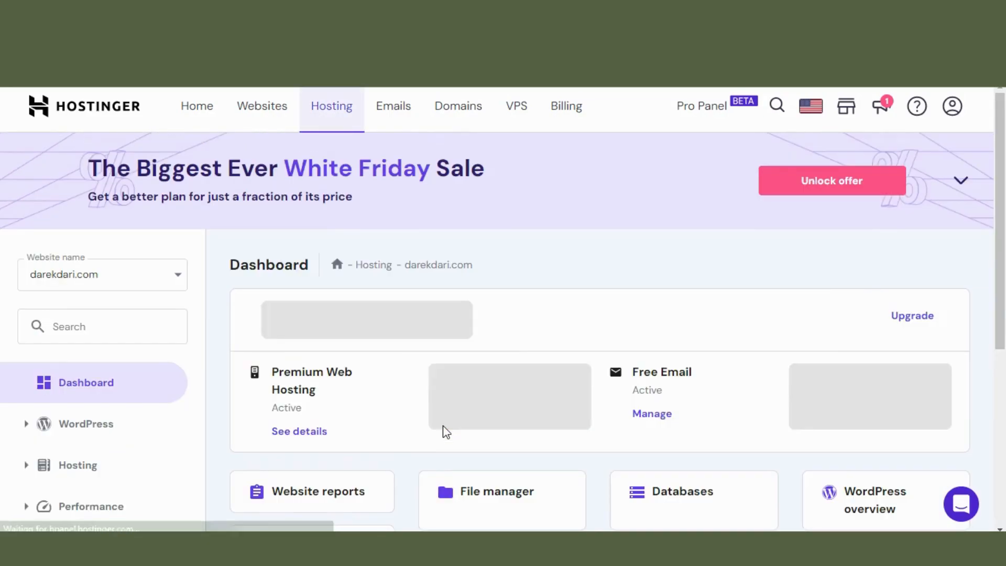
pyautogui.scroll(-5, 448, 351)
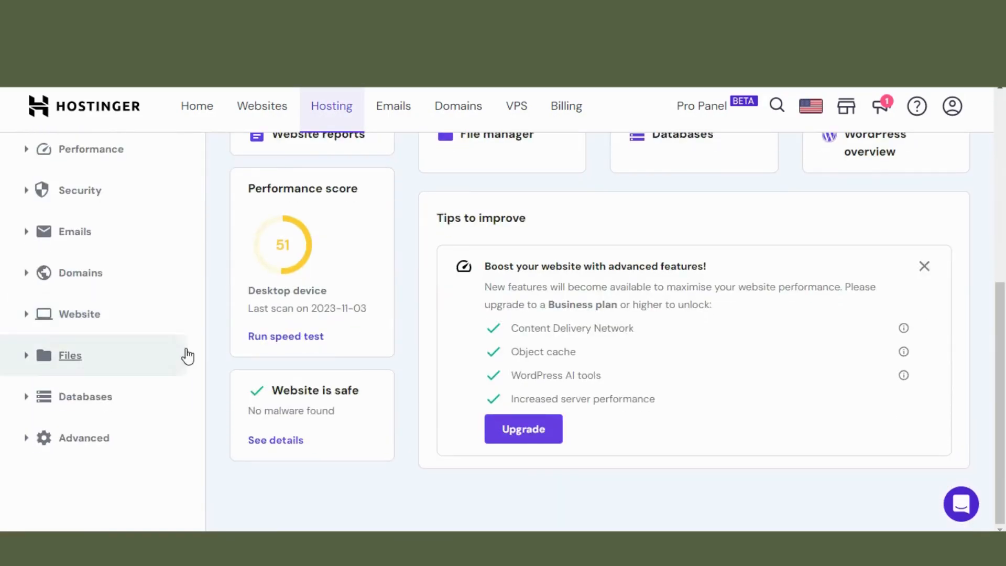
pyautogui.click(84, 317)
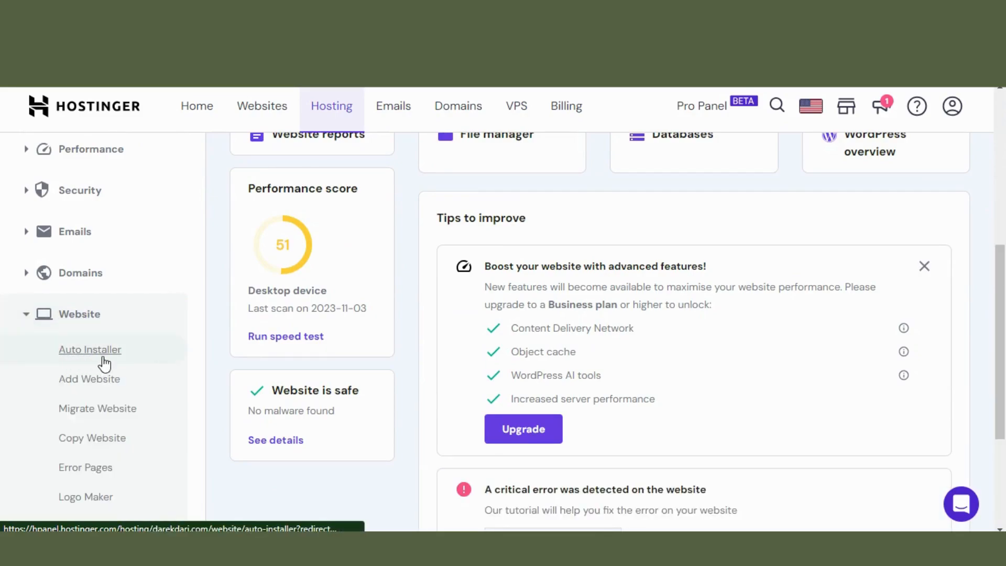
pyautogui.click(90, 349)
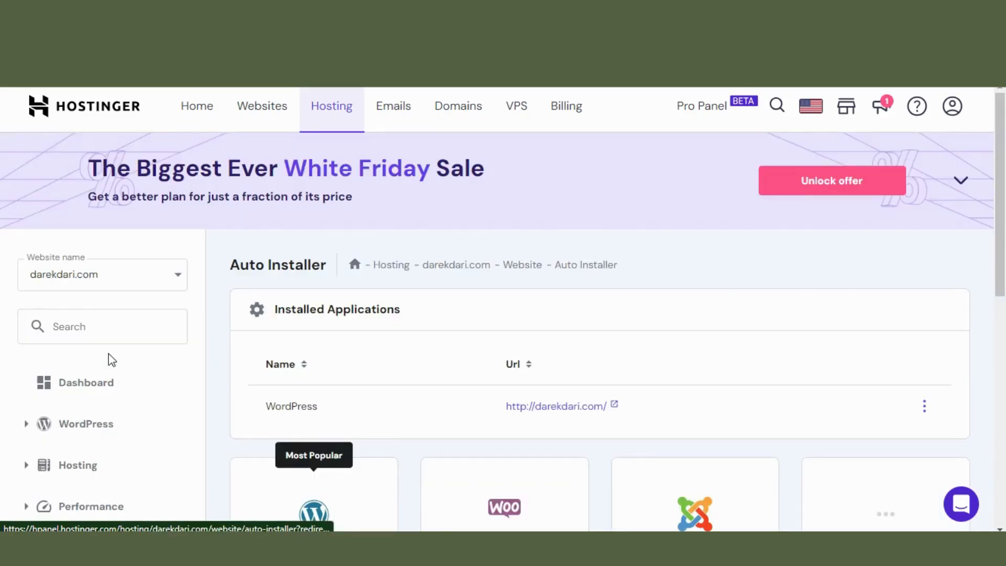
pyautogui.scroll(-3, 476, 366)
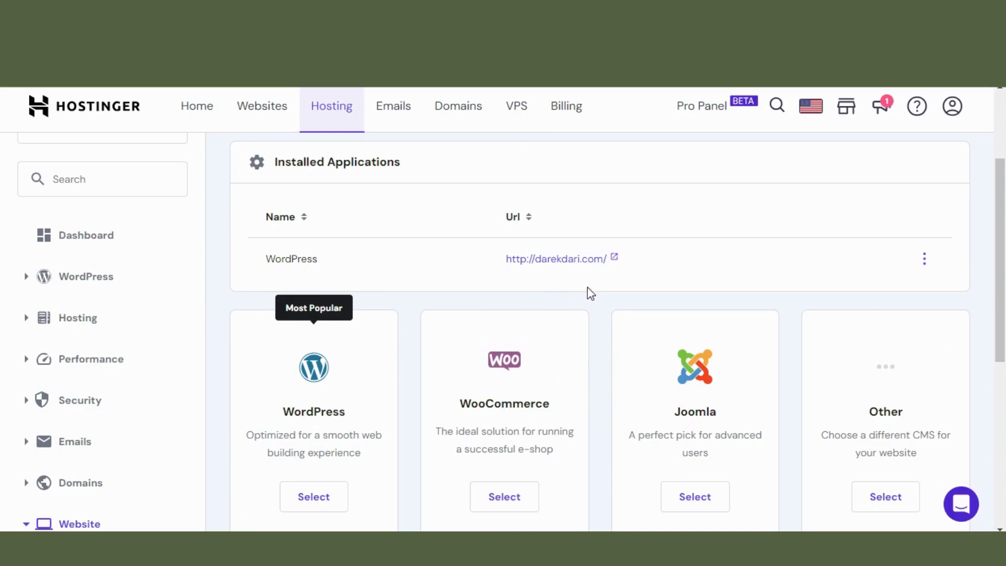
pyautogui.moveTo(502, 265); pyautogui.dragTo(648, 262)
pyautogui.click(719, 284)
pyautogui.click(925, 259)
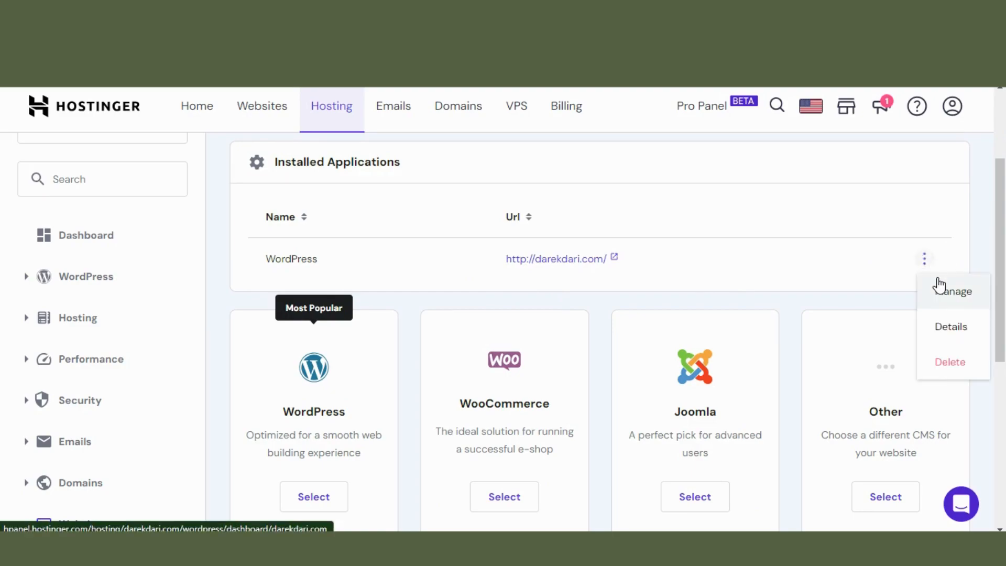
# Uninstall WordPress from darekdari.com along with its installation files and database
pyautogui.click(949, 362)
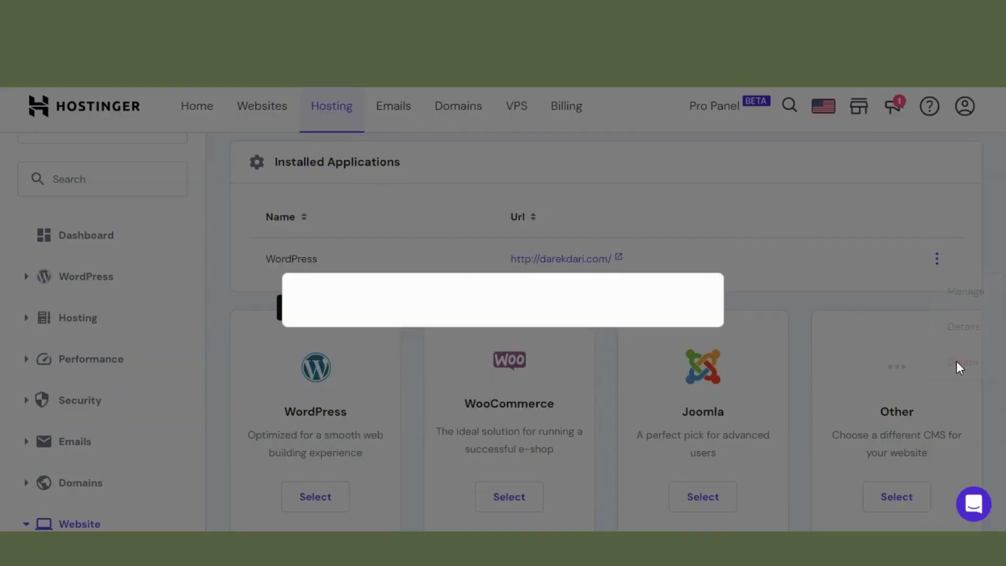
pyautogui.click(398, 317)
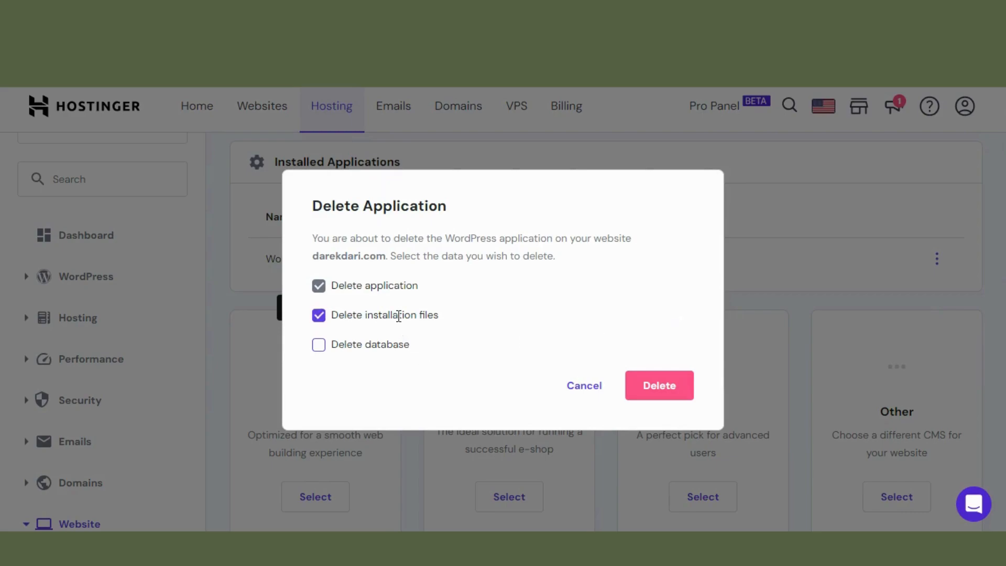
pyautogui.click(370, 346)
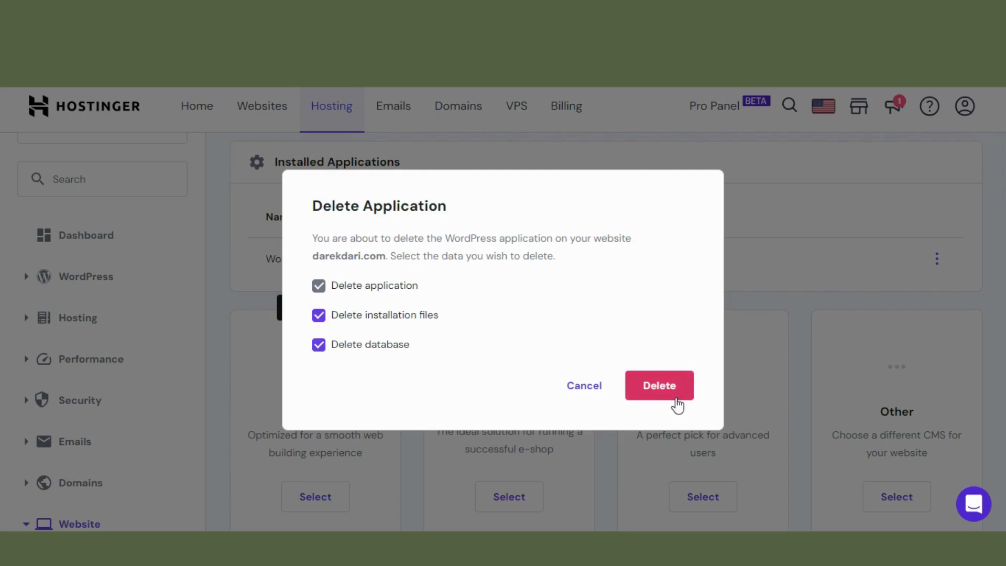
pyautogui.click(672, 389)
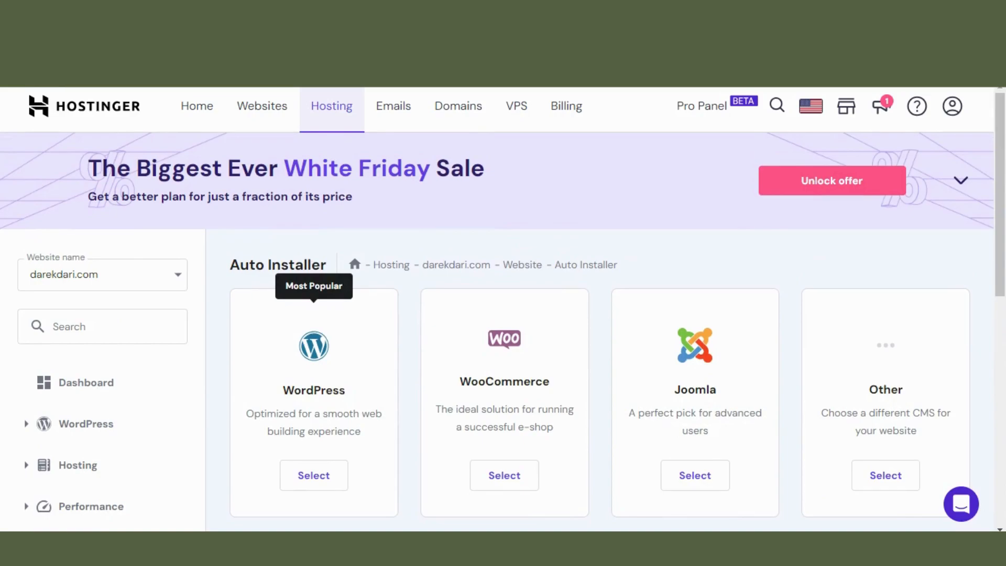
# Reload the Auto Installer and start a new WordPress installation
pyautogui.press('F5')
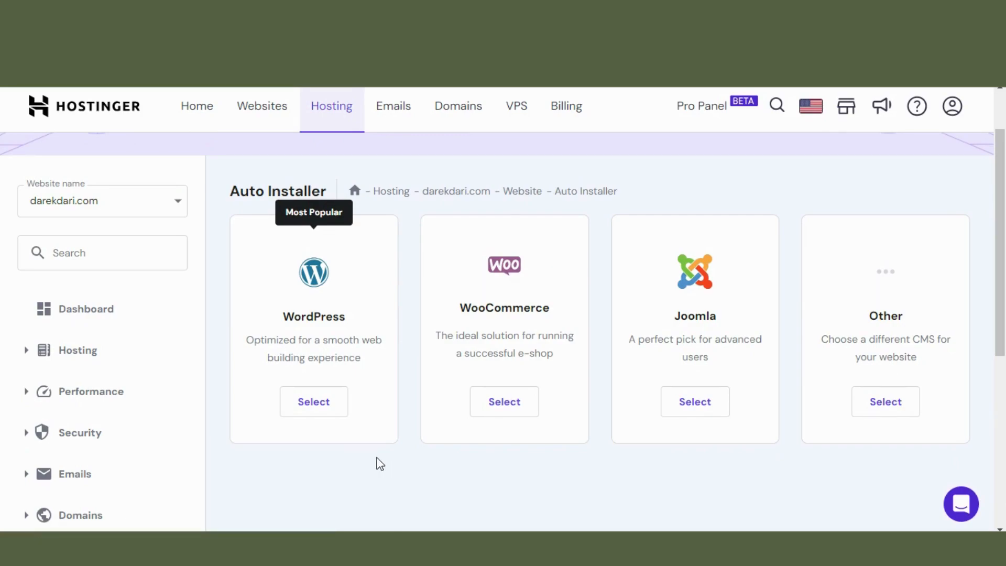
pyautogui.click(326, 404)
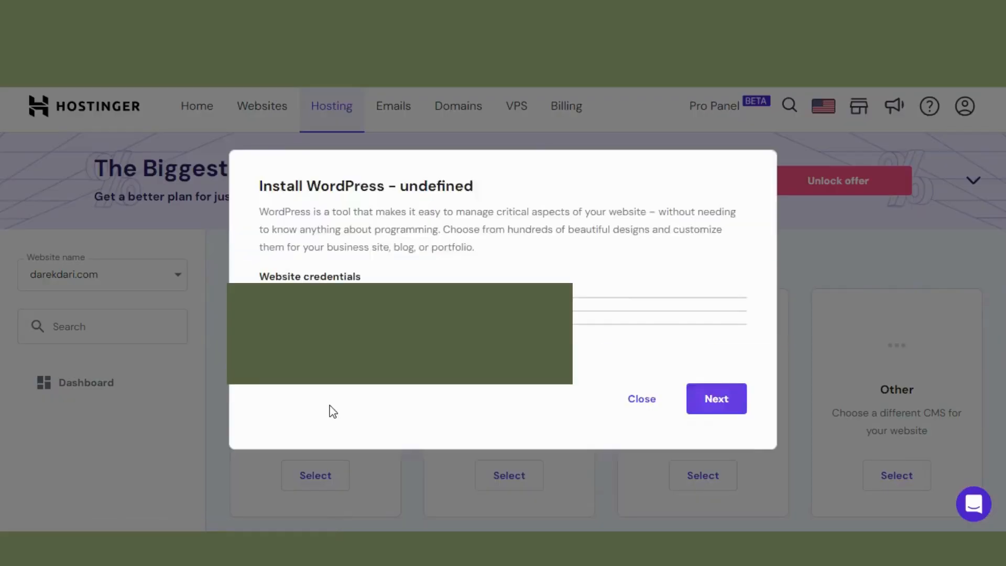
pyautogui.click(654, 457)
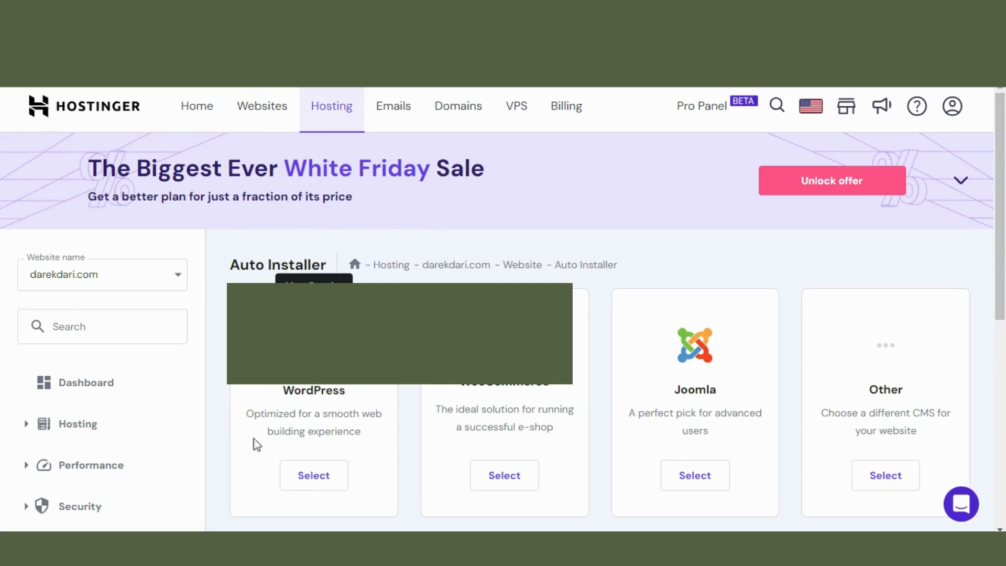
pyautogui.click(329, 473)
# Enter the website title DarekDari and an administrator password meeting all requirements
pyautogui.click(530, 279)
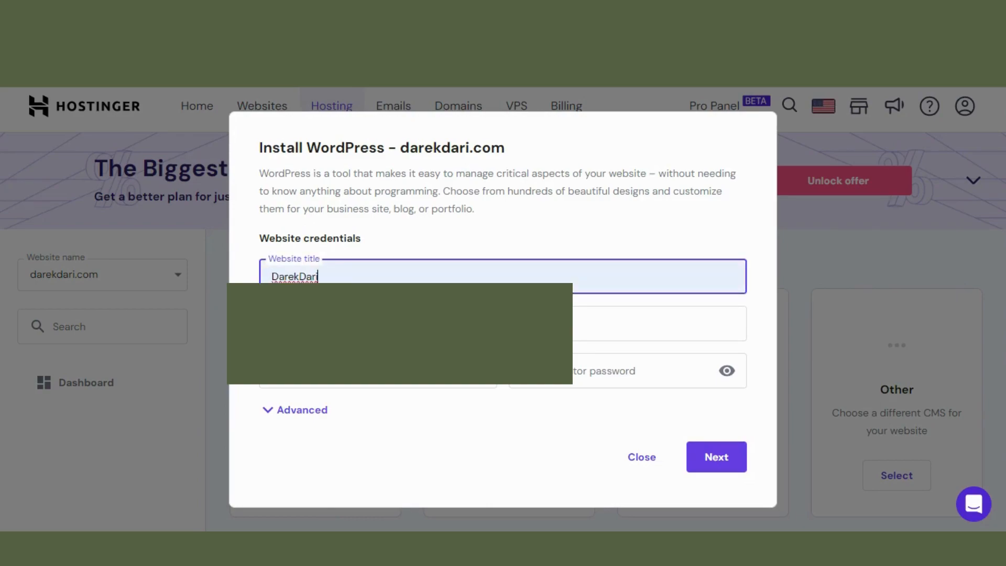
pyautogui.click(604, 360)
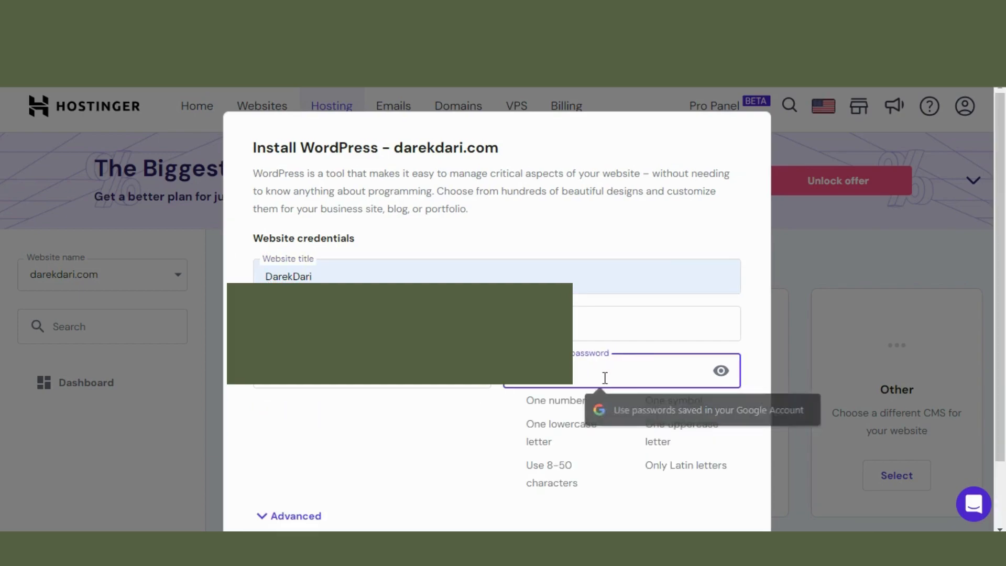
pyautogui.write('••••••')
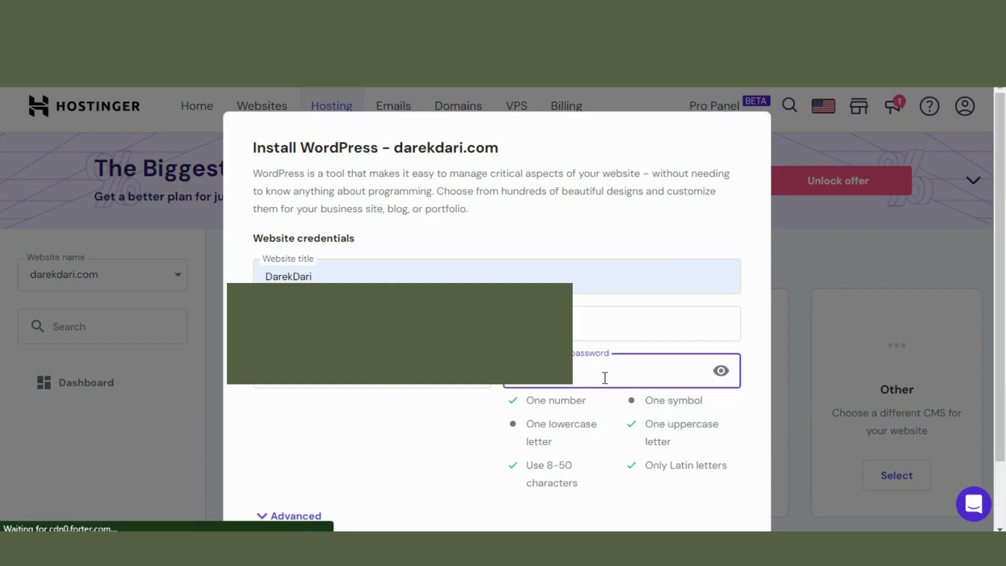
pyautogui.write('•')
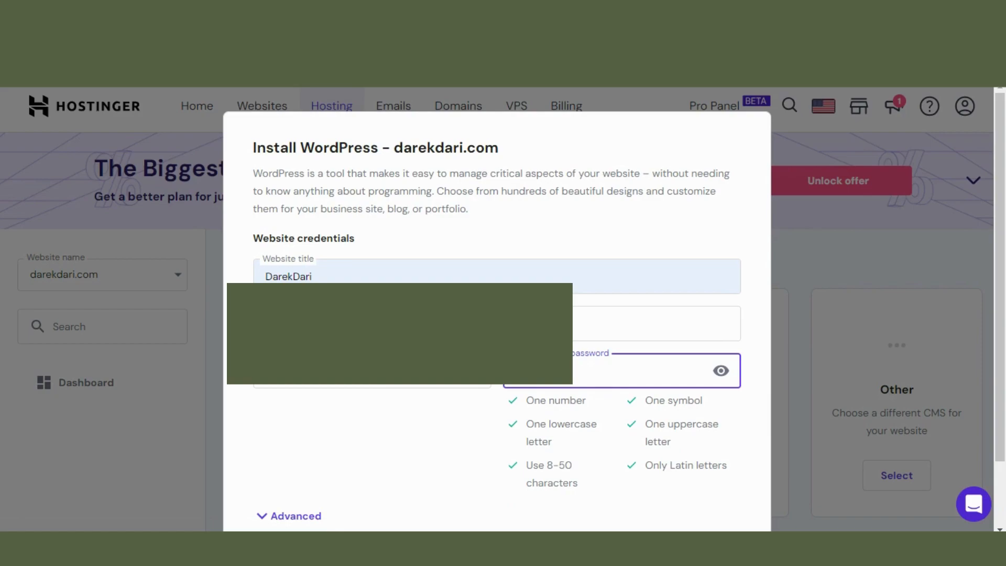
pyautogui.click(460, 421)
pyautogui.scroll(-2, 634, 396)
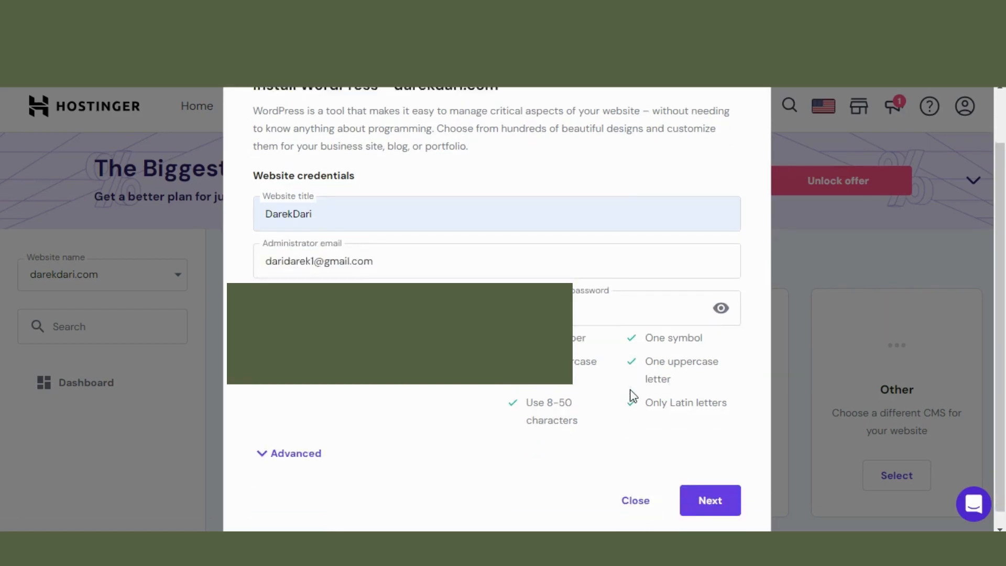
# Install WordPress 6.3.2 in English on darekdari.com with minor-version auto-updates
pyautogui.click(710, 487)
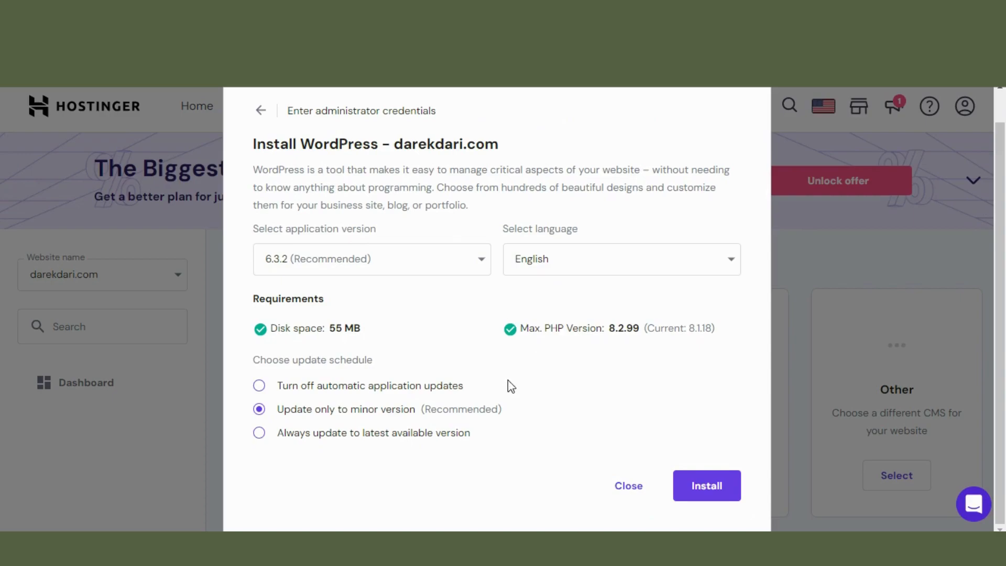
pyautogui.click(712, 492)
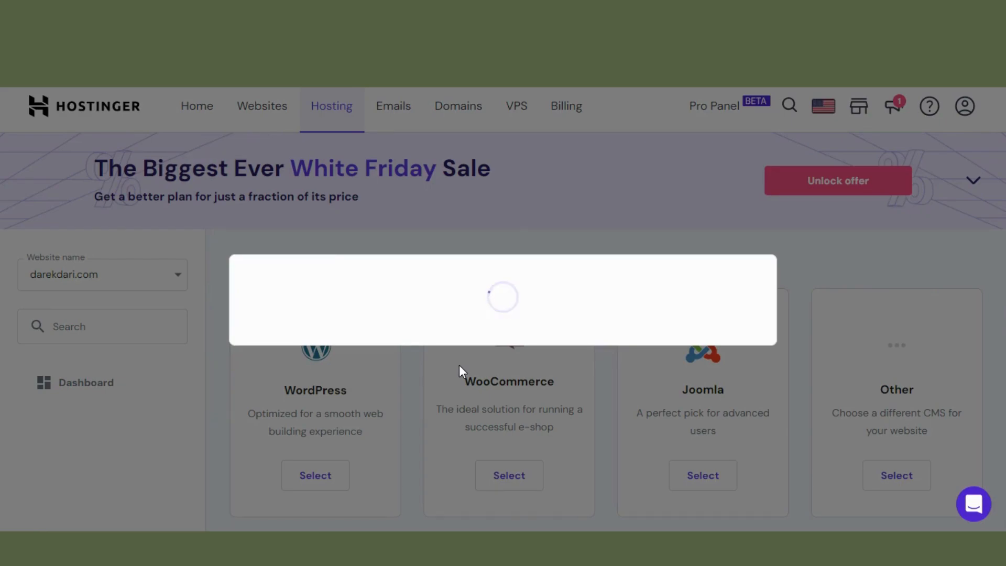
# Reload darekdari.com until the DarekDari blog with the Hello world! post appears
pyautogui.scroll(-4, 539, 233)
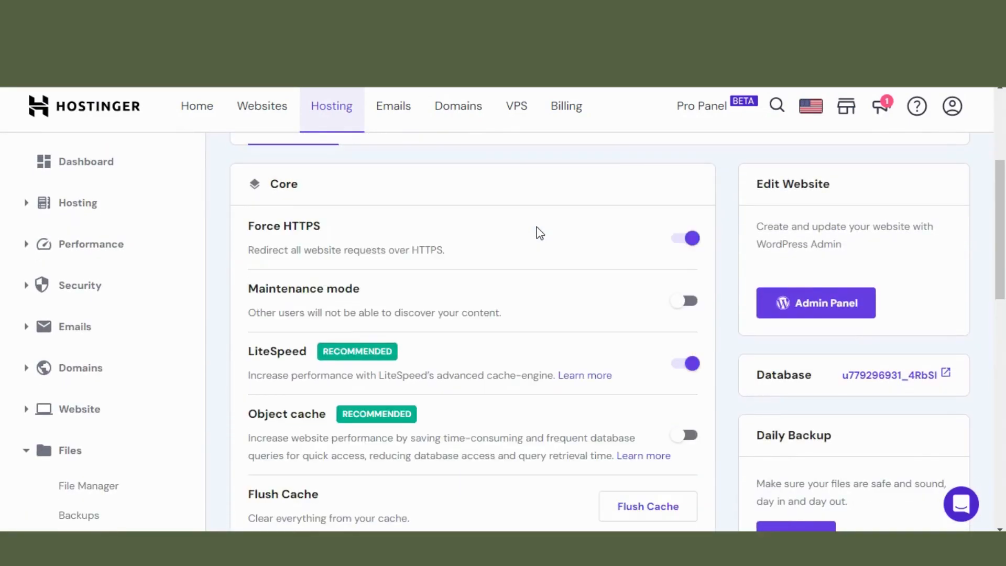
pyautogui.scroll(-3, 540, 233)
pyautogui.scroll(1, 535, 227)
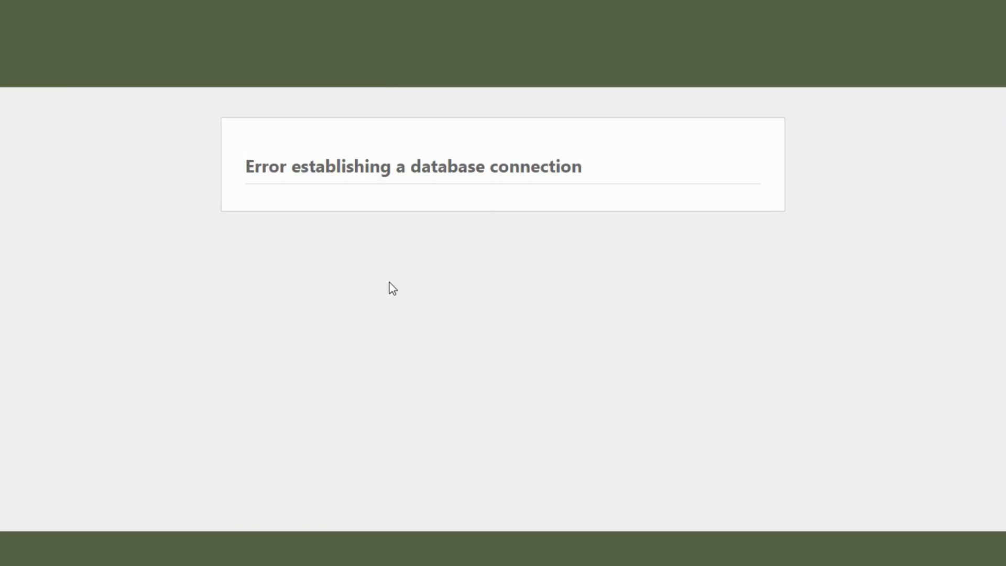
pyautogui.press('F5')
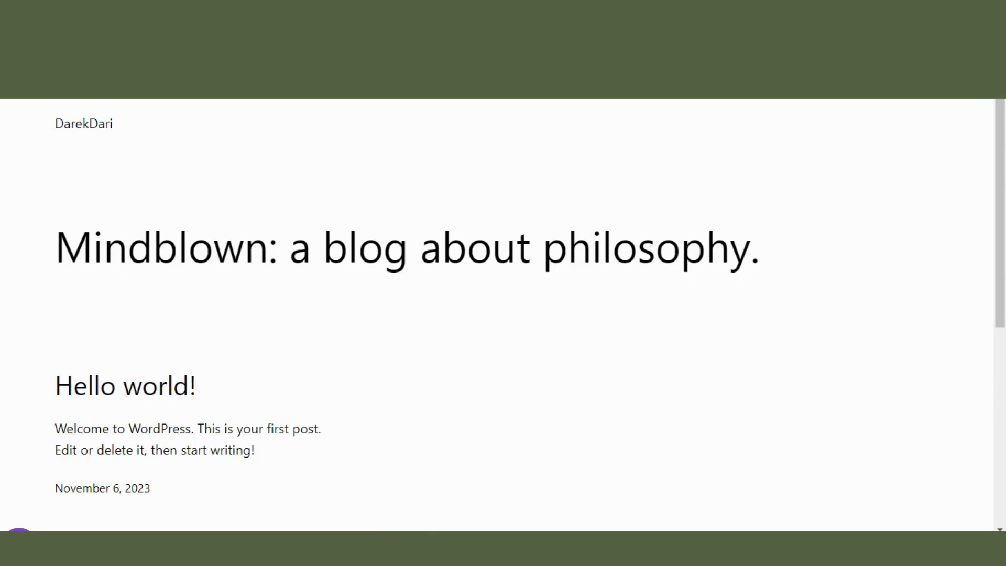
# Log into darekdari.com/wp-admin as administrator and open the Installed Plugins page
pyautogui.write('/w')
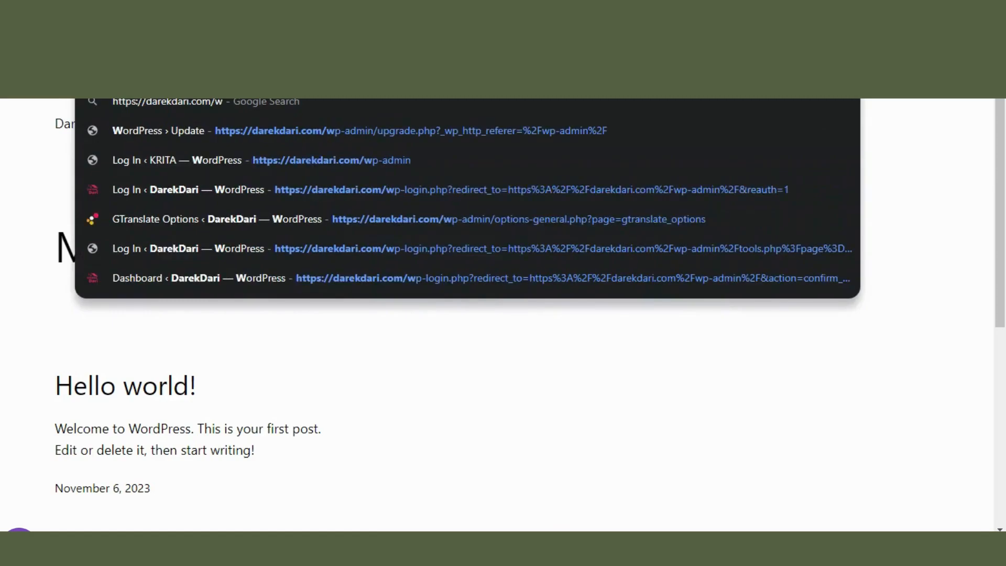
pyautogui.write('p-a')
pyautogui.write('dmin')
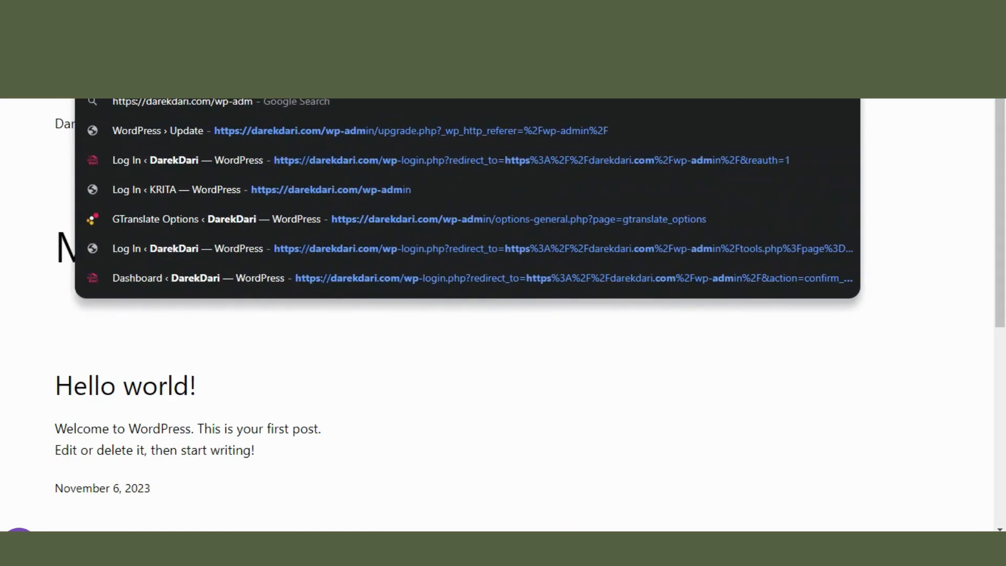
pyautogui.press('Return')
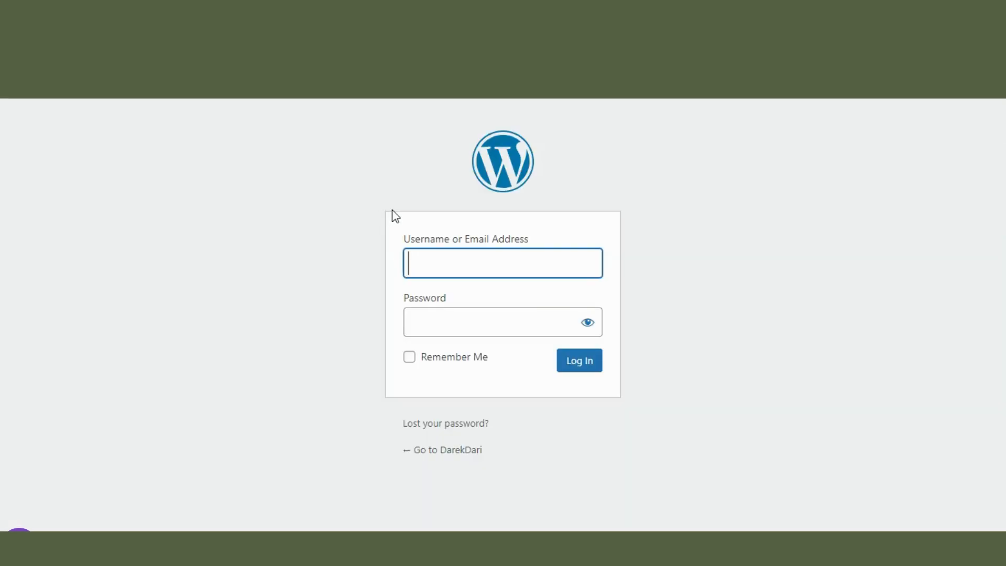
pyautogui.click(469, 265)
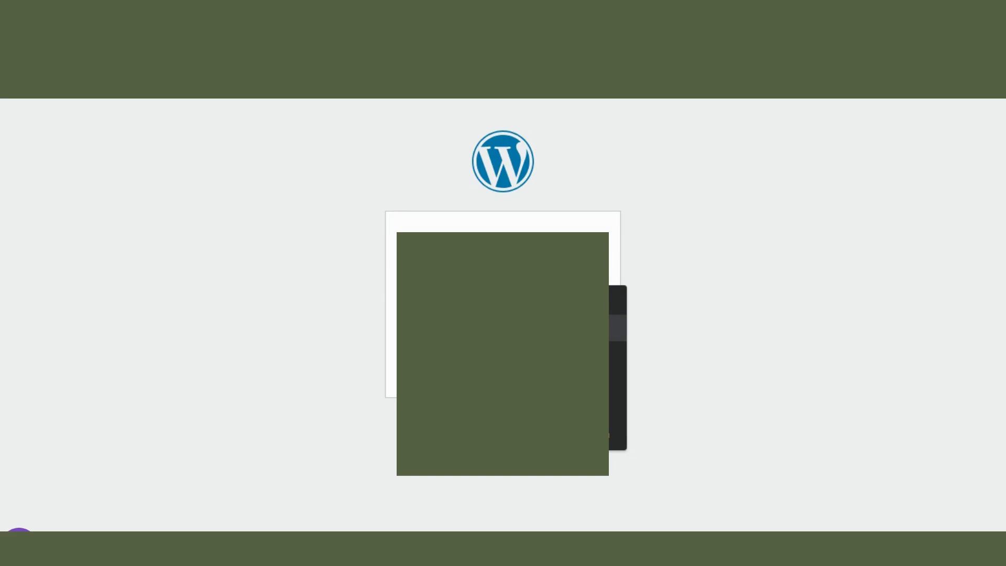
pyautogui.click(471, 327)
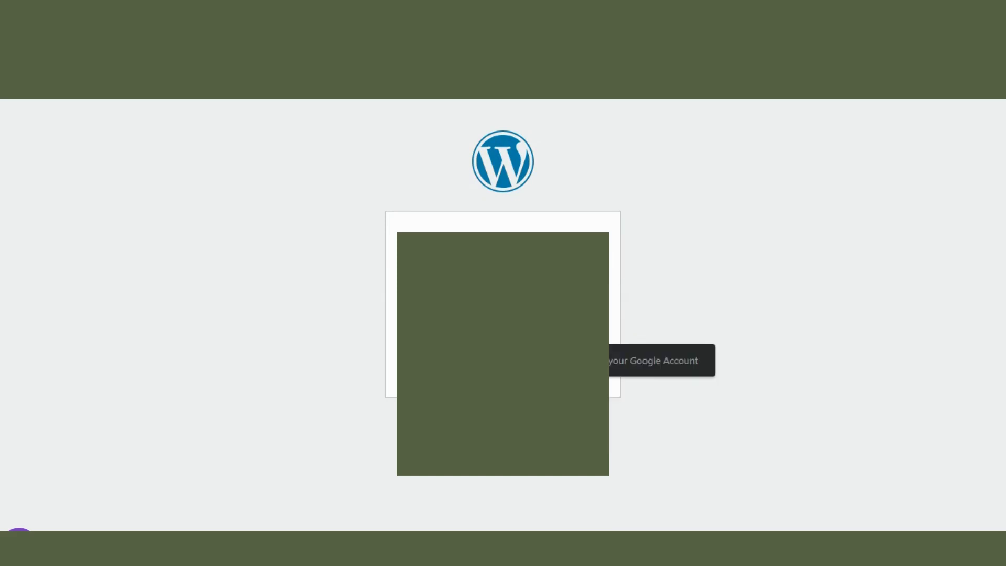
pyautogui.click(711, 290)
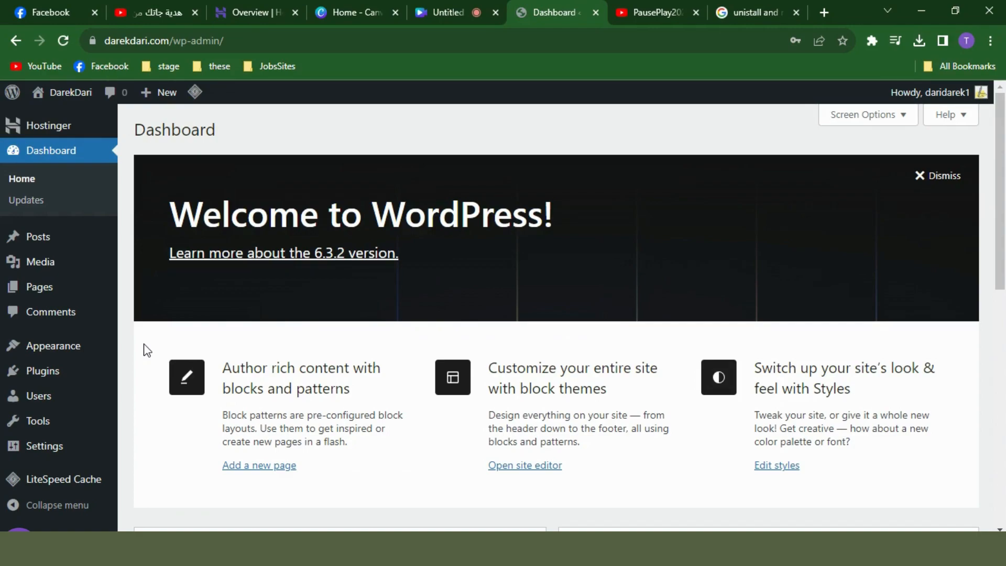
pyautogui.click(57, 373)
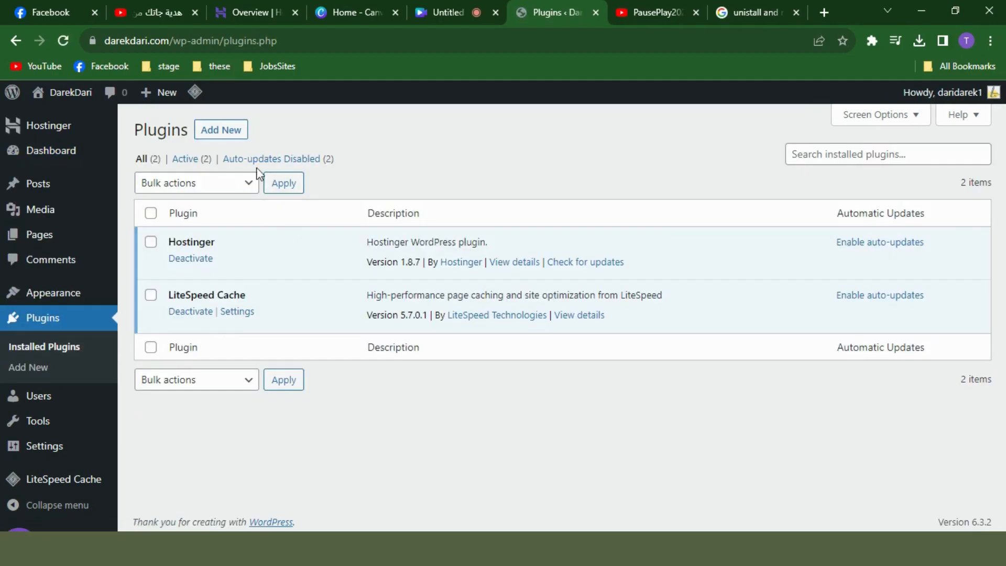
# Upload, install and activate the All-in-One WP Migration 6.68 plugin zip
pyautogui.click(229, 135)
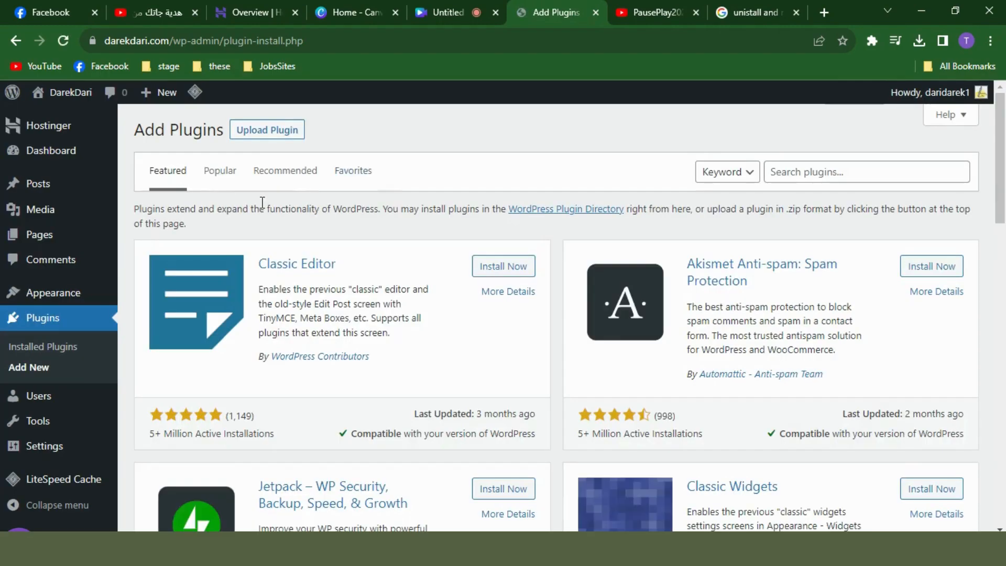
pyautogui.click(266, 130)
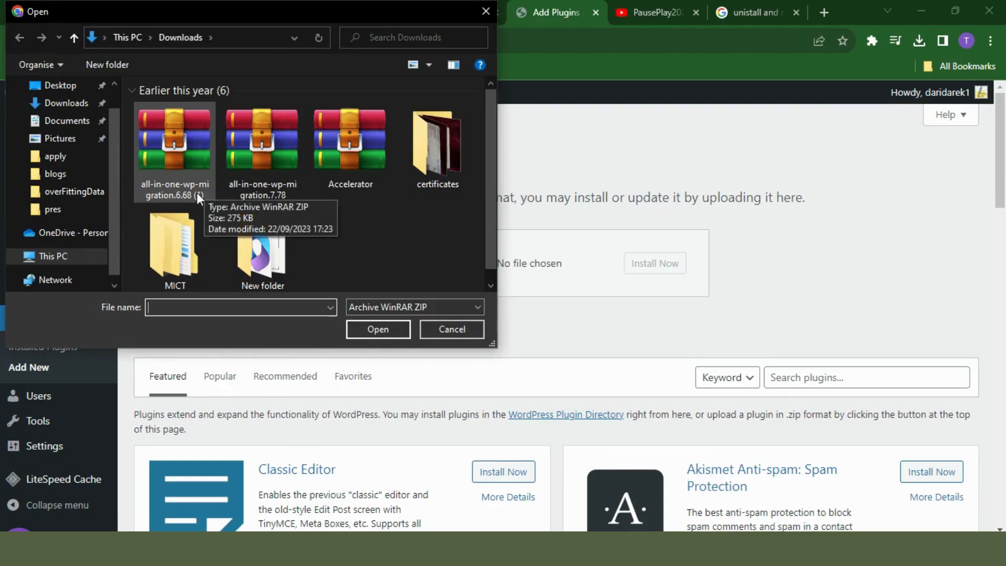
pyautogui.doubleClick(177, 166)
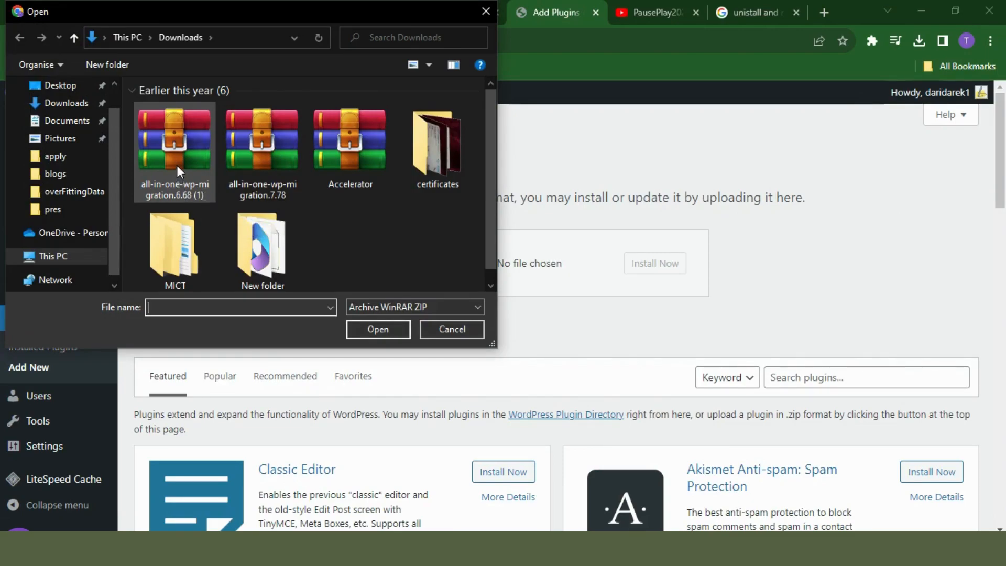
pyautogui.click(653, 263)
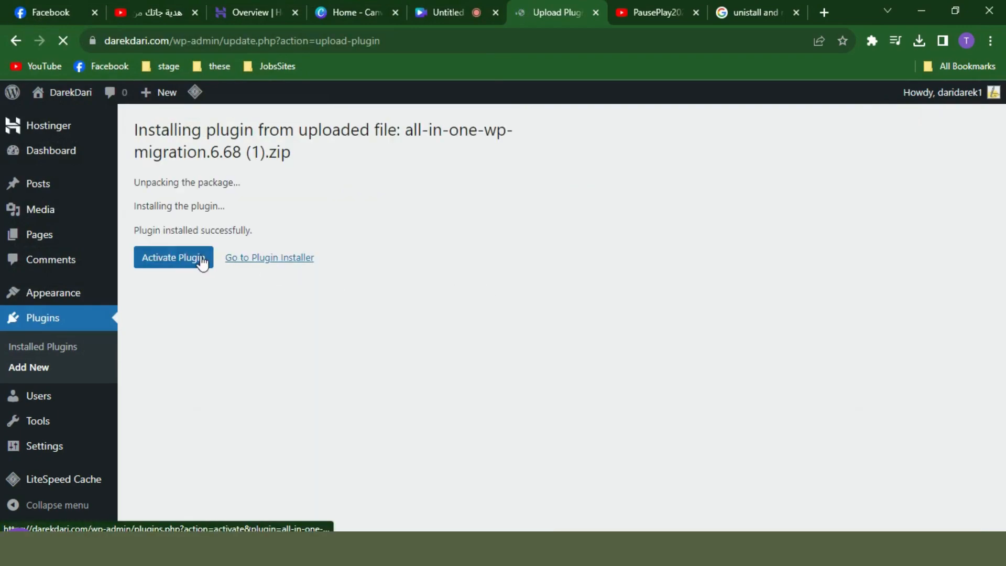
pyautogui.click(195, 260)
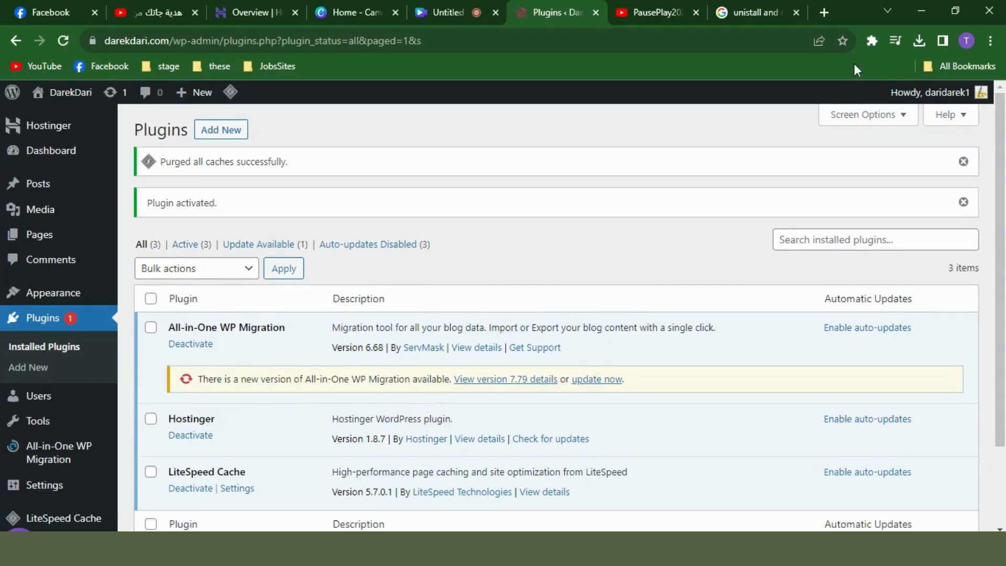
pyautogui.scroll(-2, 111, 346)
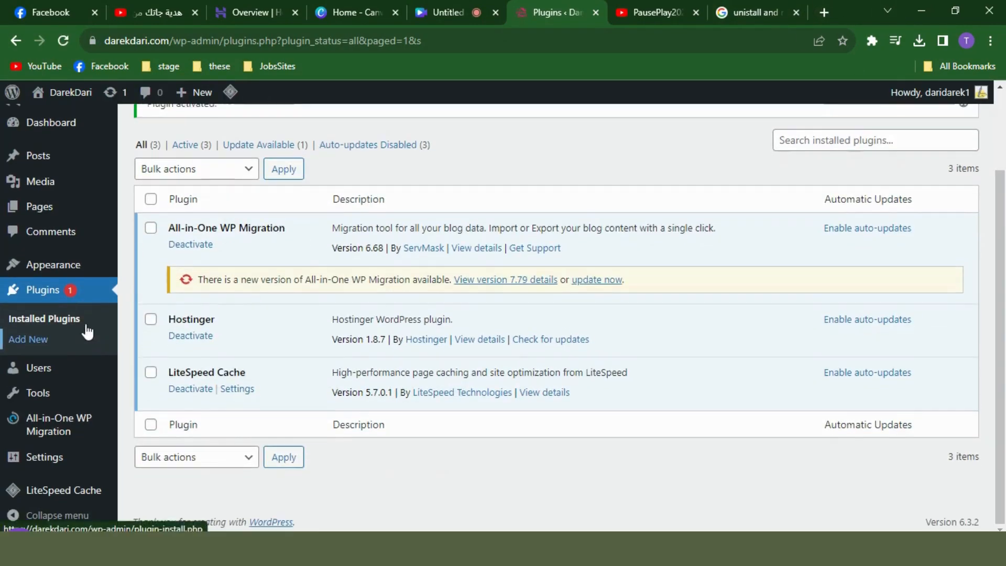
# Open All-in-One WP Migration's Import page and check its 512 MB upload limit
pyautogui.moveTo(49, 434)
pyautogui.click(157, 442)
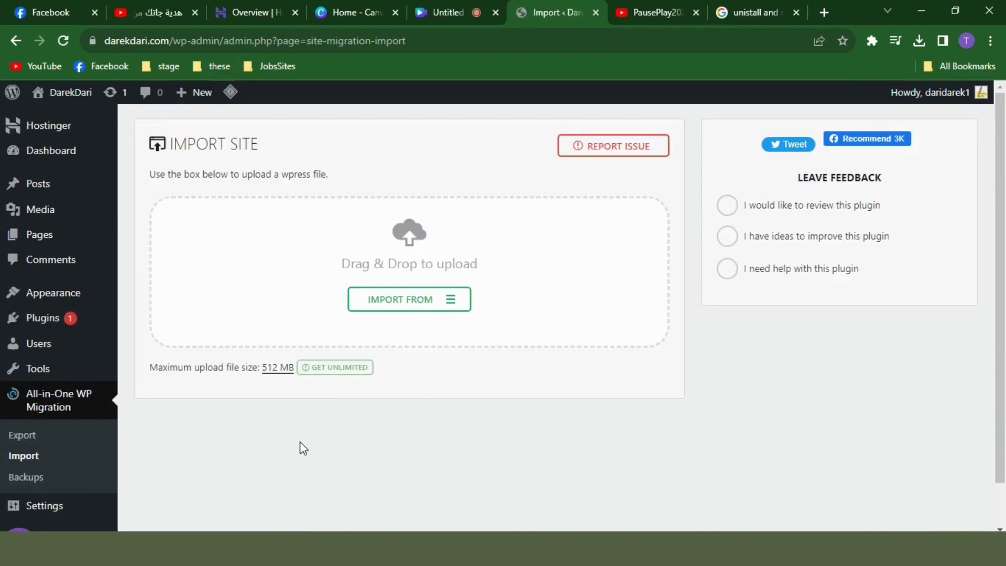
pyautogui.moveTo(261, 366); pyautogui.dragTo(295, 367)
pyautogui.hotkey('ctrl', 't')
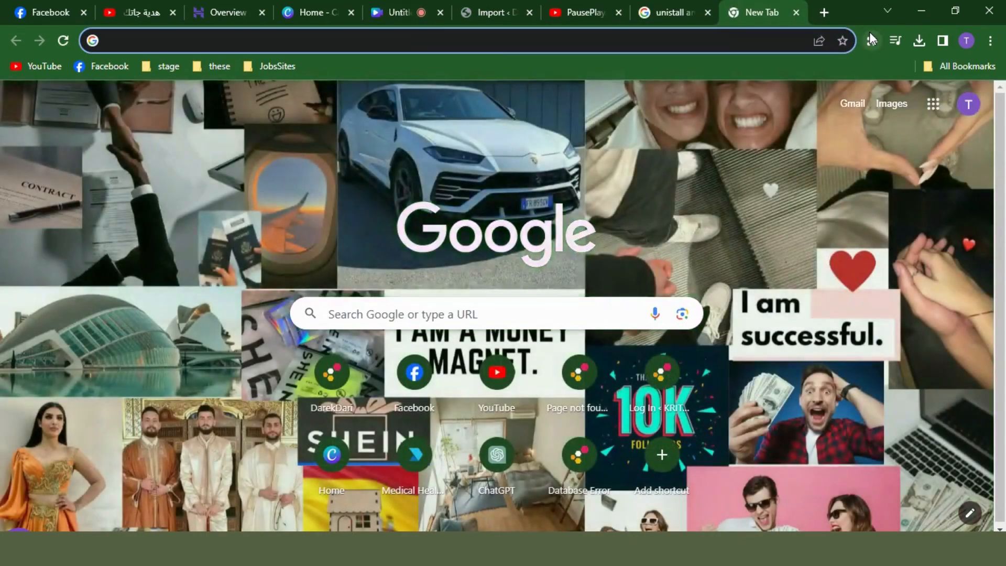
pyautogui.write('10gb to byte')
pyautogui.press('Return')
pyautogui.scroll(-5, 497, 152)
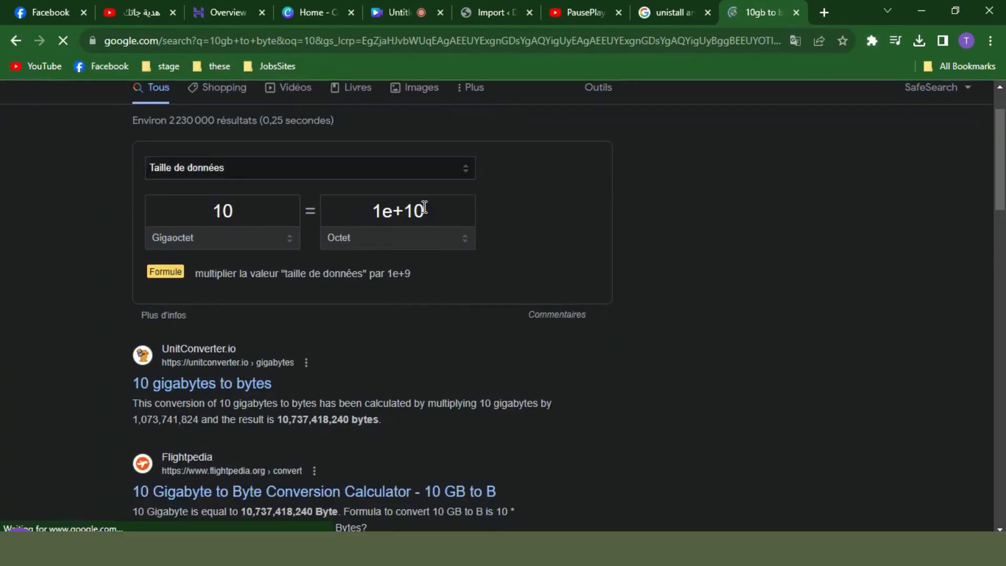
pyautogui.scroll(-10, 246, 374)
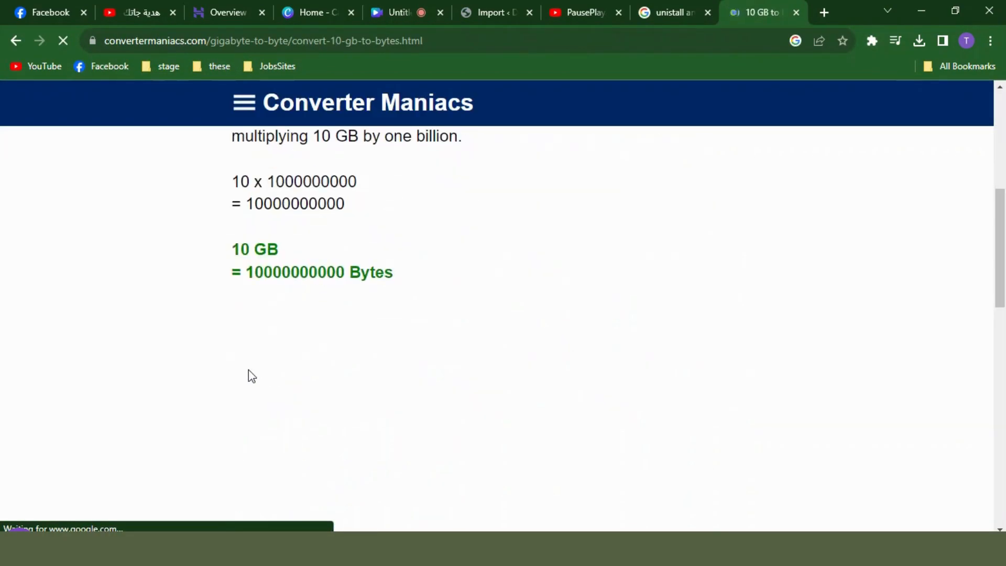
pyautogui.doubleClick(291, 376)
pyautogui.hotkey('ctrl', 'c')
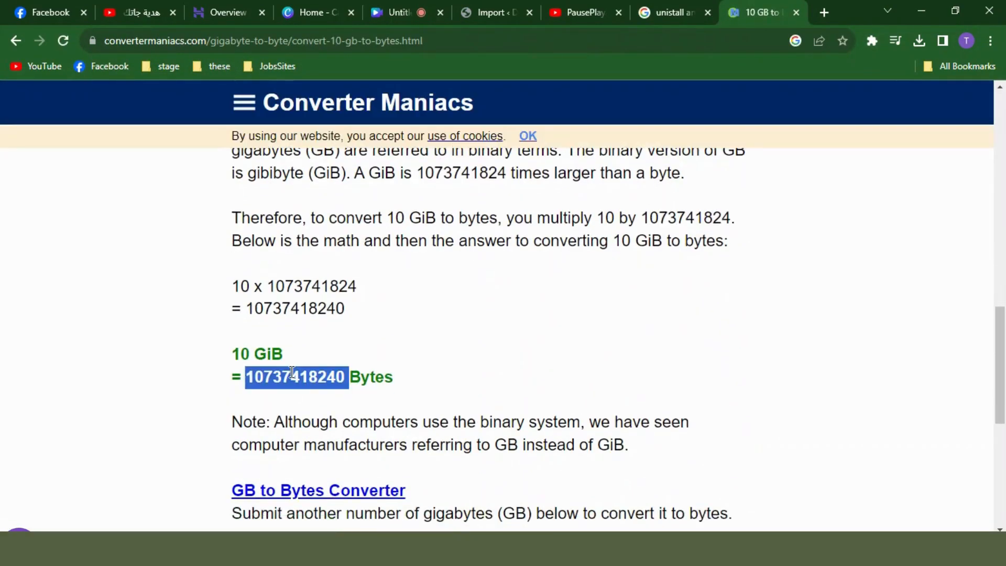
pyautogui.click(492, 12)
pyautogui.scroll(-1, 42, 330)
pyautogui.moveTo(45, 325)
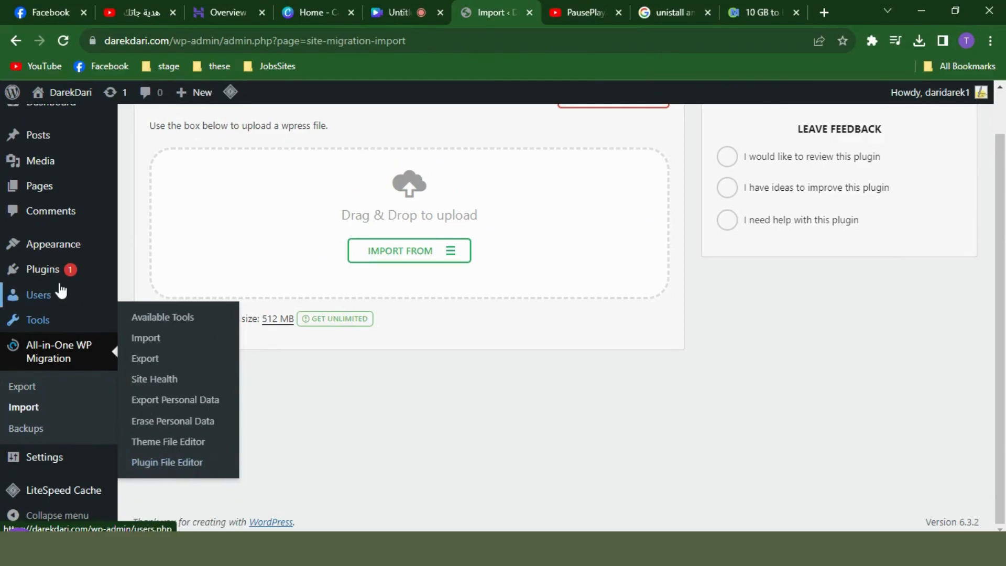
# Open the migration plugin's constants.php in the Plugin File Editor
pyautogui.moveTo(58, 275)
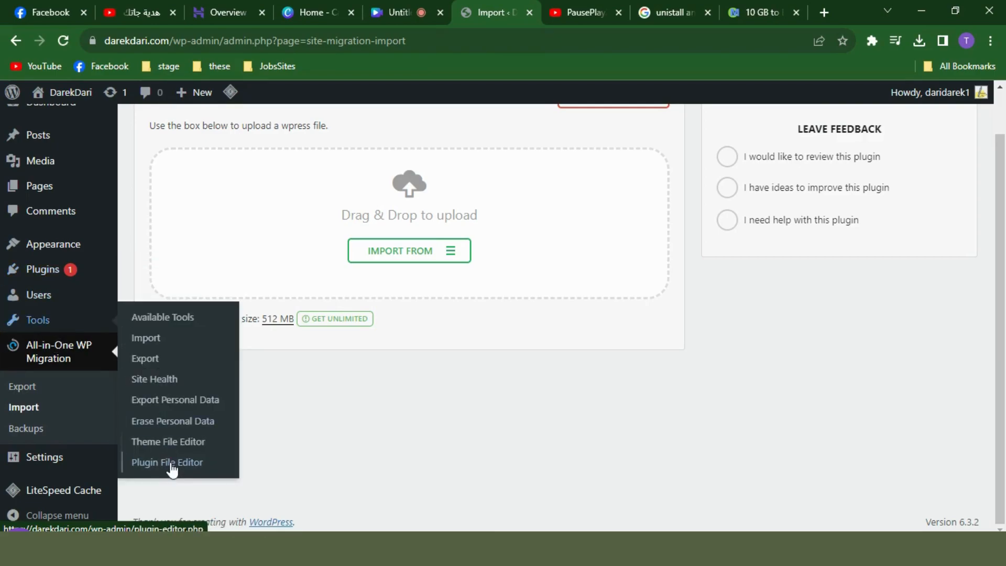
pyautogui.click(172, 468)
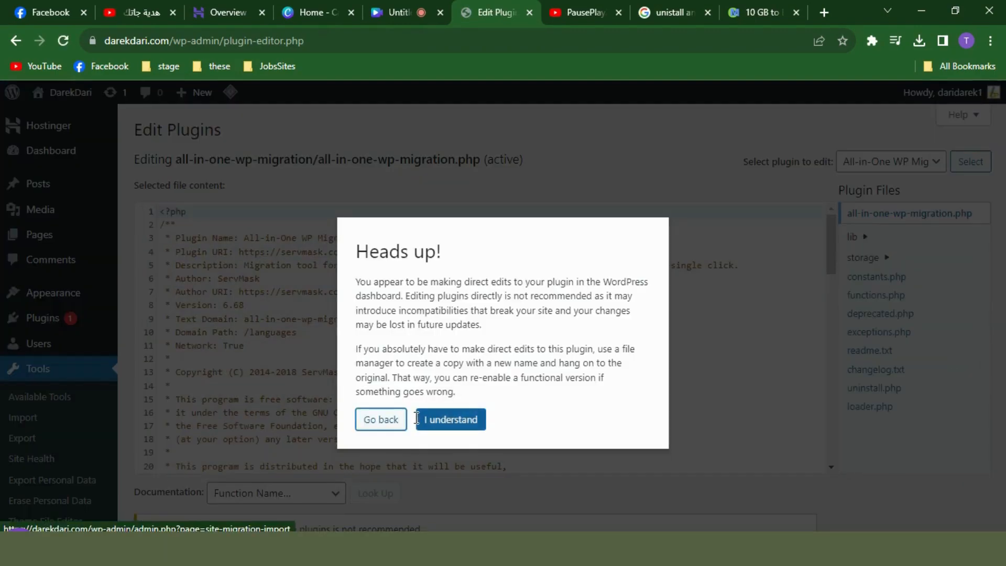
pyautogui.click(452, 420)
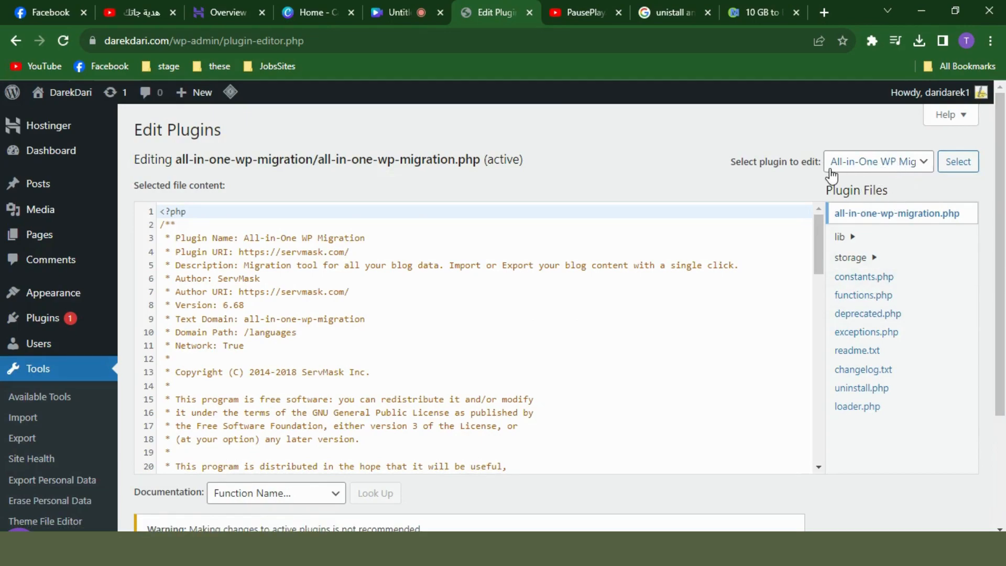
pyautogui.click(864, 279)
pyautogui.click(607, 291)
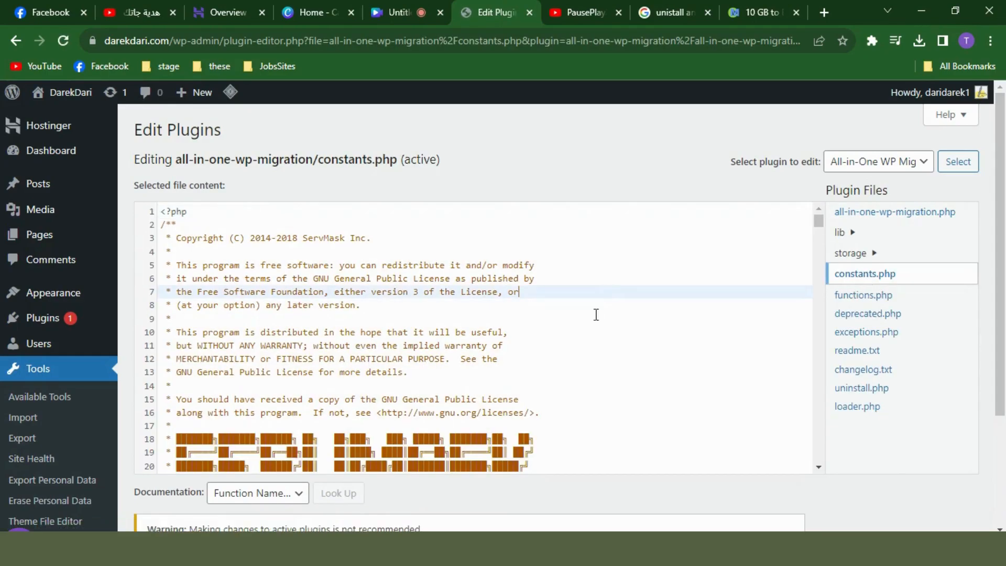
pyautogui.hotkey('ctrl', 'f')
pyautogui.write('max')
pyautogui.press('Return')
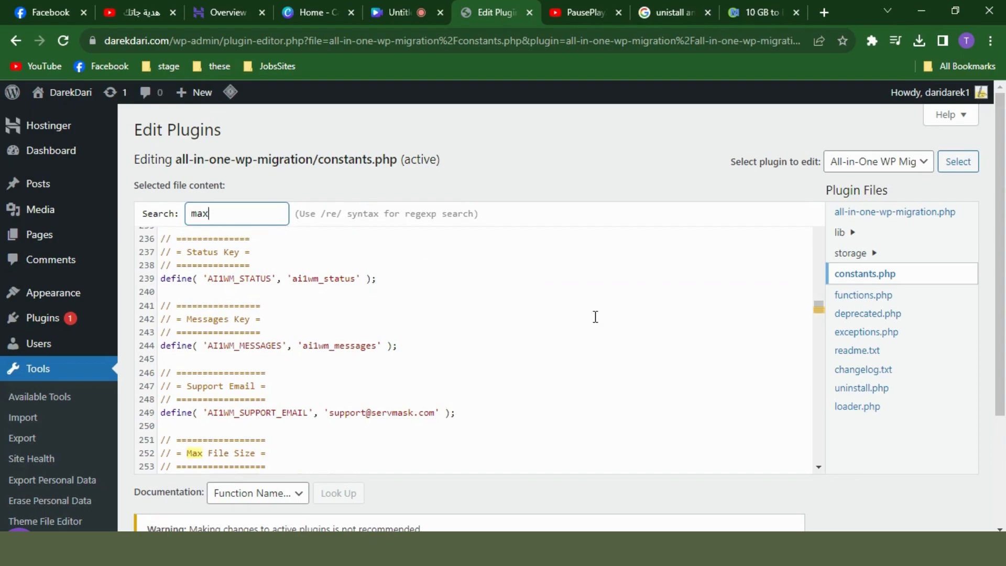
pyautogui.scroll(-3, 576, 317)
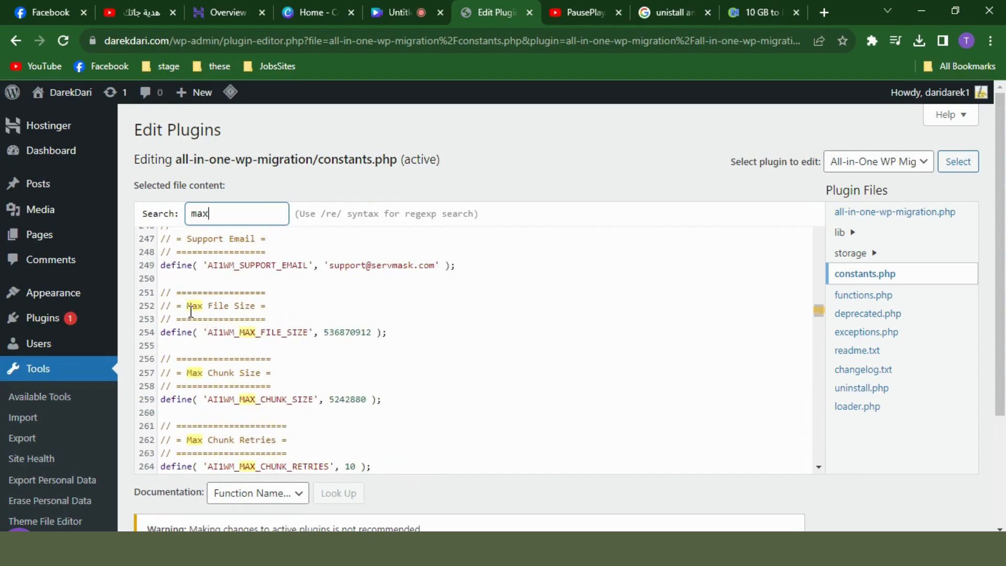
pyautogui.doubleClick(344, 333)
pyautogui.hotkey('ctrl', 'v')
pyautogui.press('BackSpace')
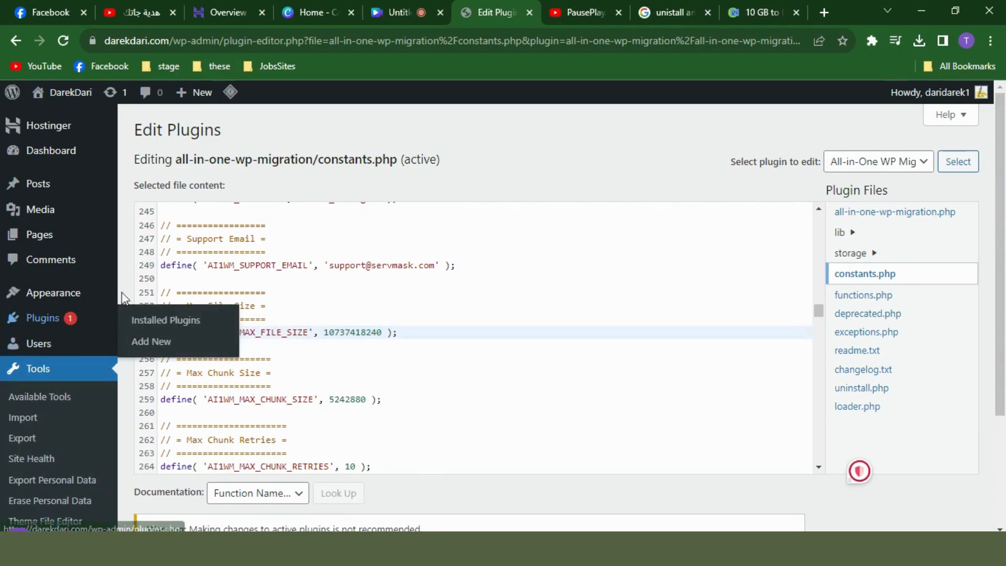
pyautogui.scroll(-8, 142, 314)
pyautogui.click(165, 415)
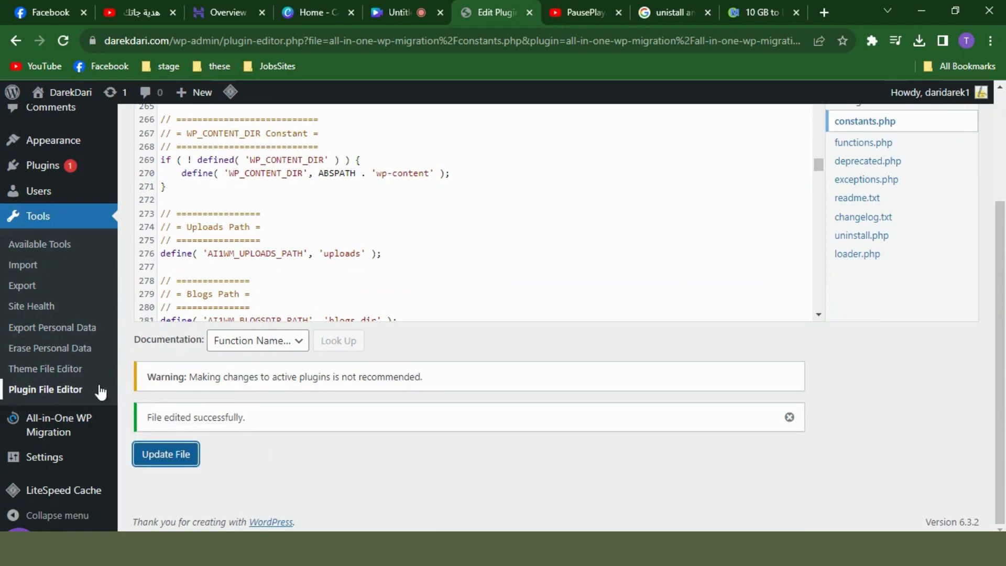
# Return to the All-in-One WP Migration Import page and confirm the 10 GB upload limit
pyautogui.moveTo(69, 426)
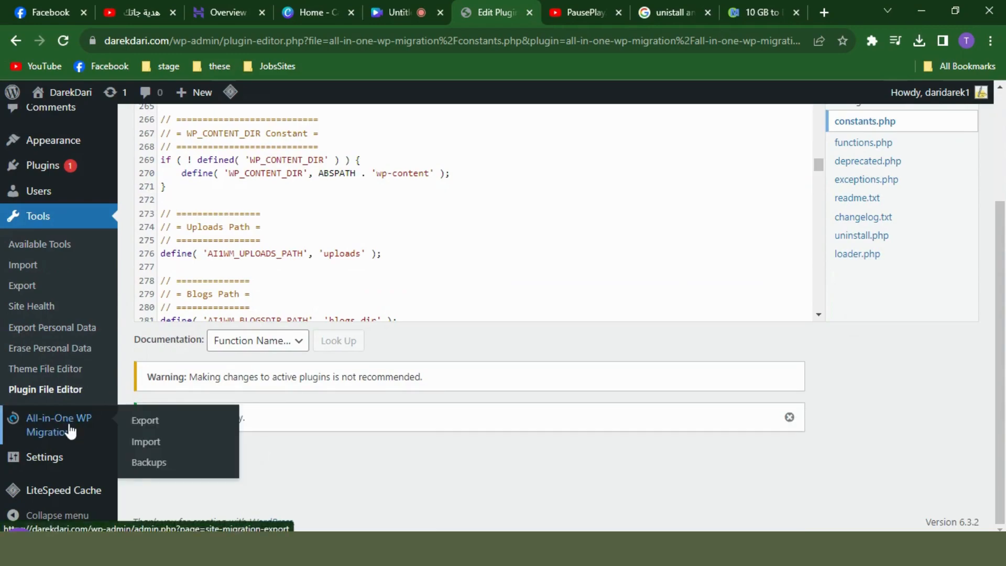
pyautogui.click(145, 442)
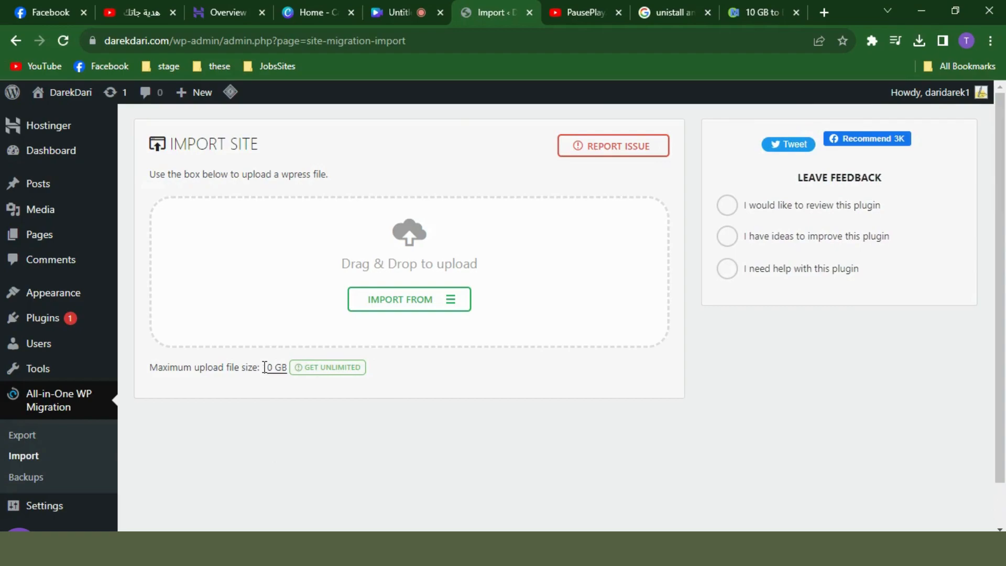
pyautogui.moveTo(265, 363); pyautogui.dragTo(288, 367)
pyautogui.click(441, 365)
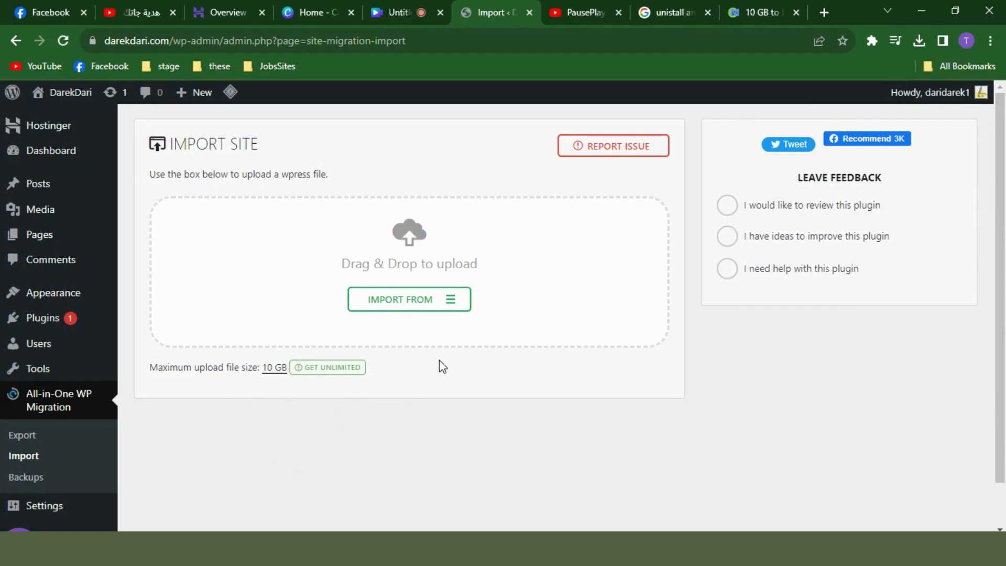
# Import the darekdari.com .wpress backup from a local file
pyautogui.click(410, 305)
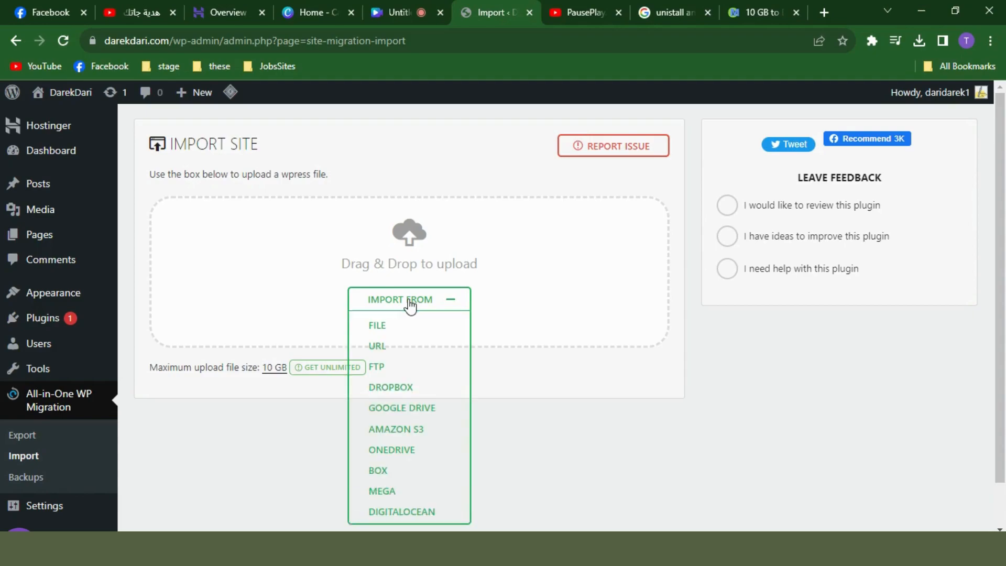
pyautogui.click(417, 328)
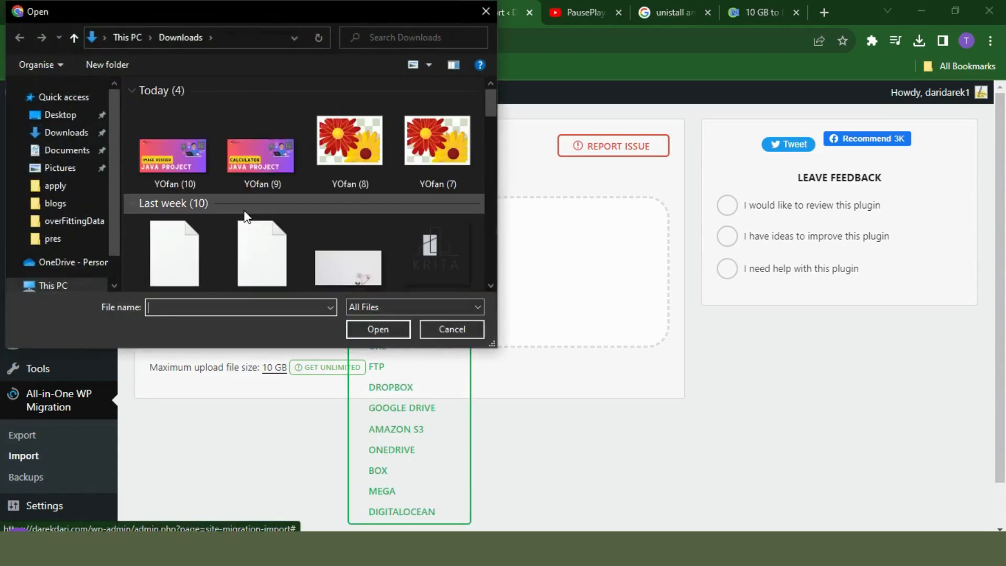
pyautogui.scroll(-1, 165, 233)
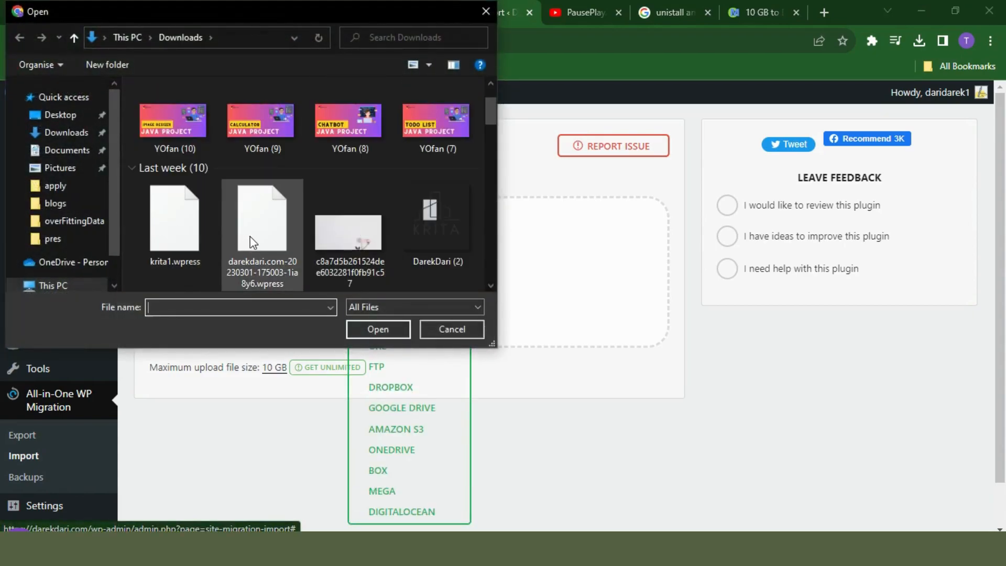
pyautogui.scroll(-2, 251, 235)
pyautogui.scroll(3, 251, 234)
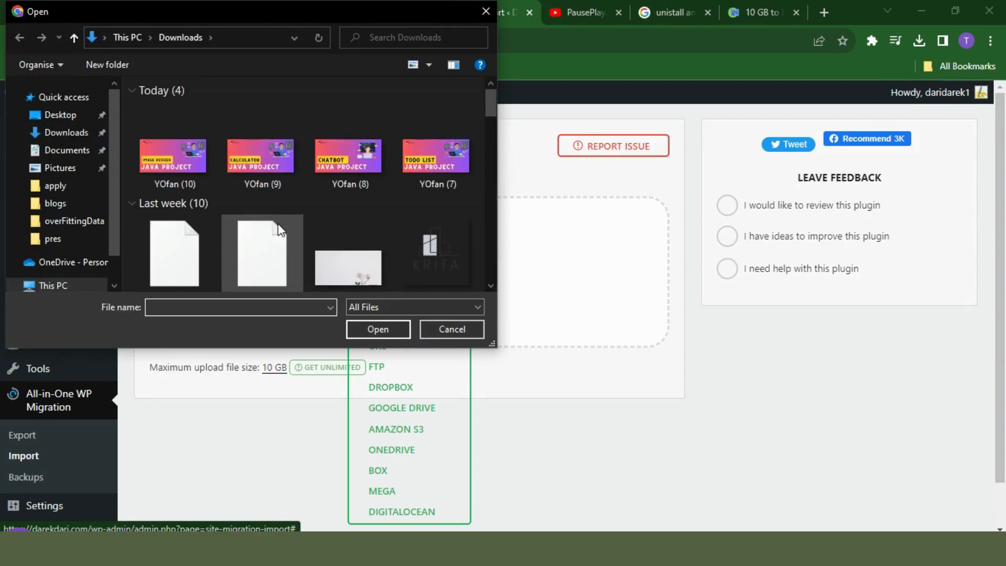
pyautogui.click(270, 237)
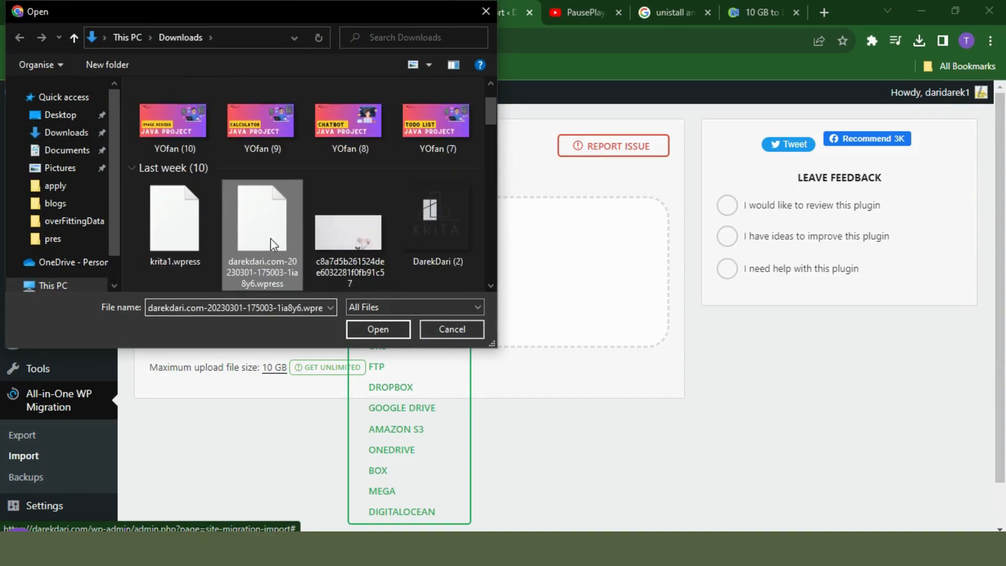
pyautogui.click(372, 330)
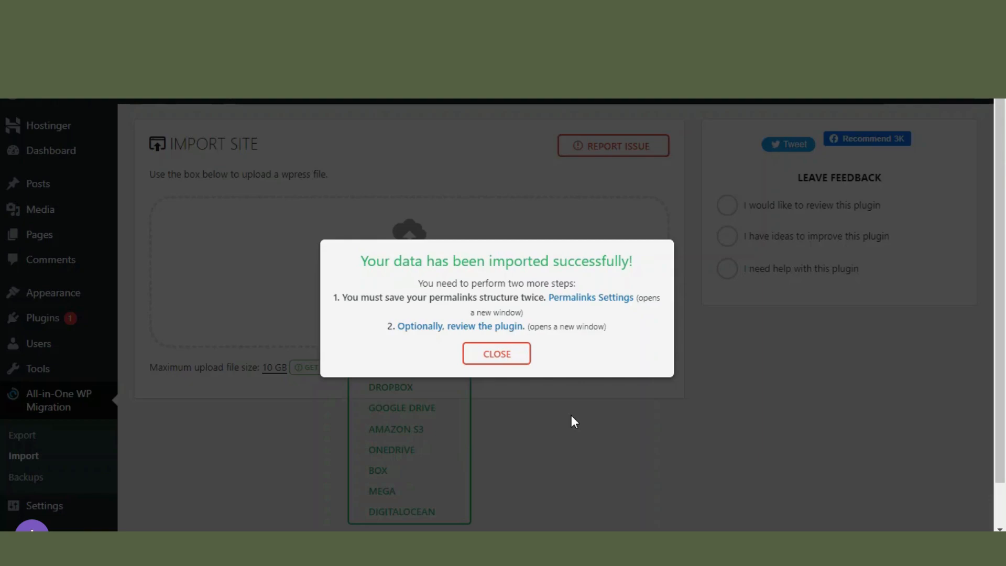
# Dismiss the import success message and view the site's front page, 'Mindblown: a blog about philosophy.'
pyautogui.click(508, 358)
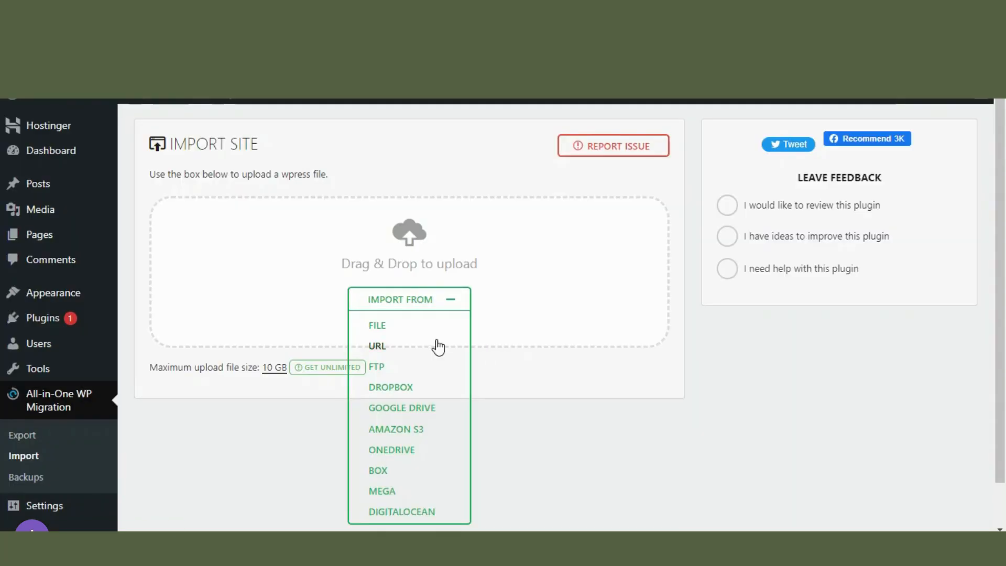
pyautogui.click(79, 102)
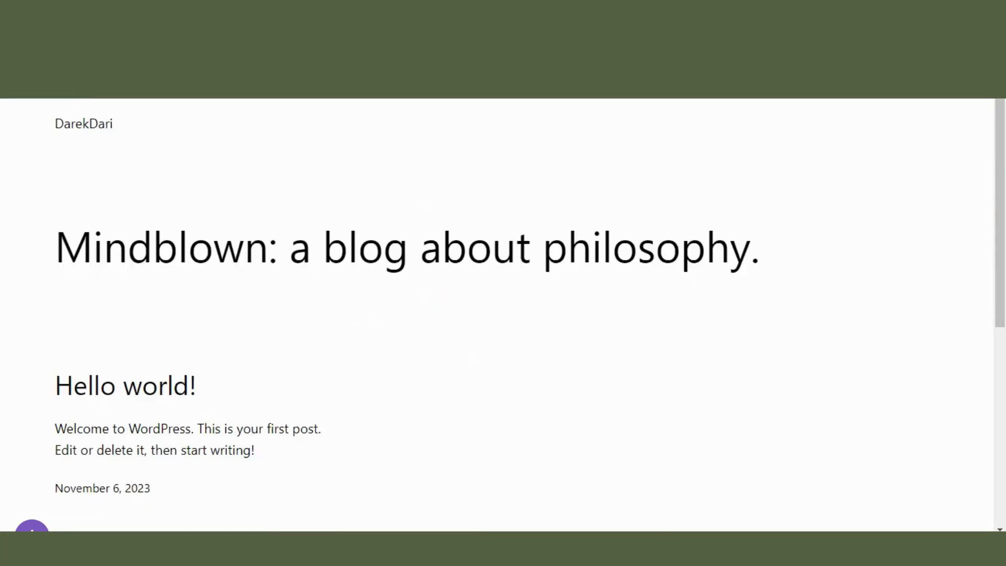